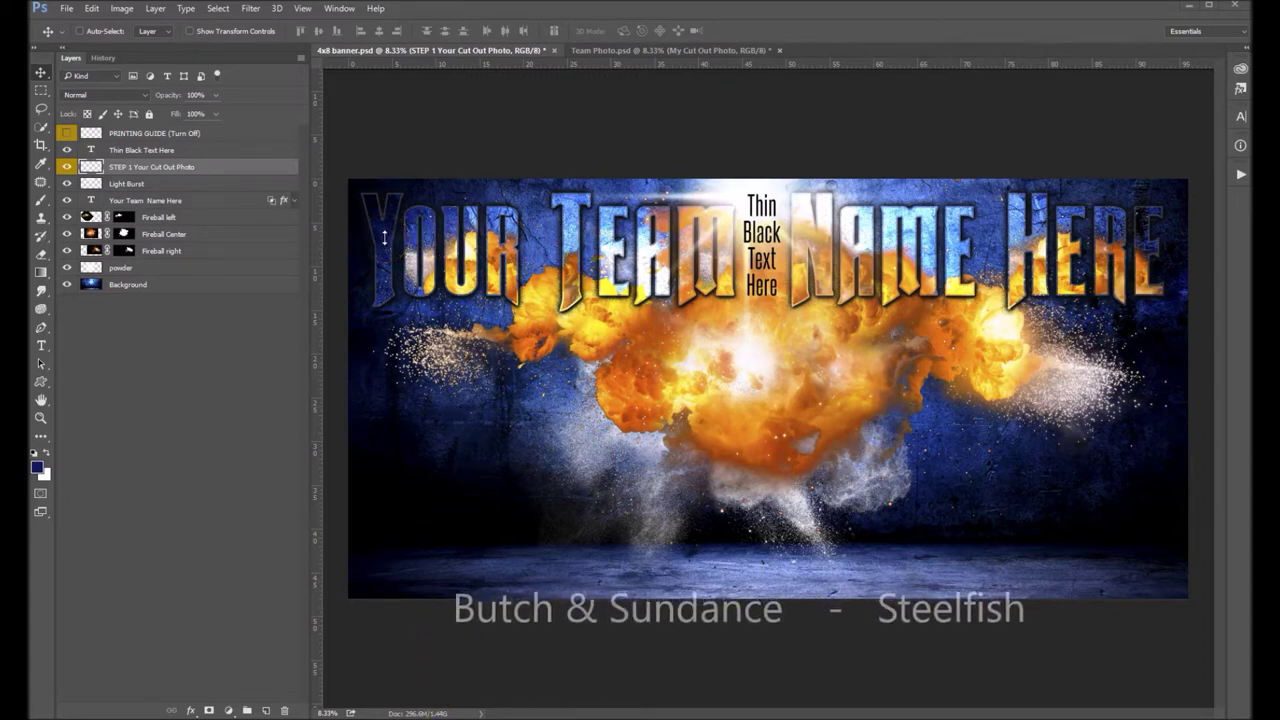
click(376, 238)
drag(376, 238, 758, 263)
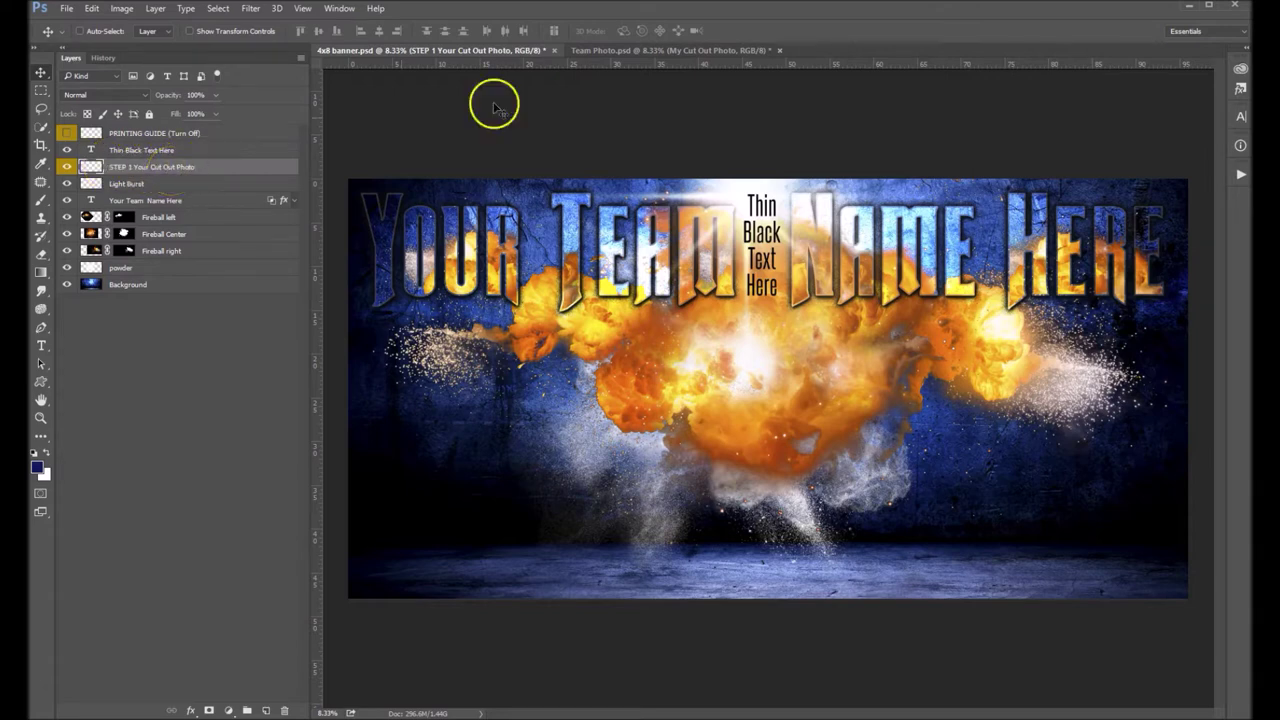
- Copy the cut-out team photo from Team Photo.psd into the 4x8 banner above the STEP 1 layer and centre it on the canvas
click(636, 52)
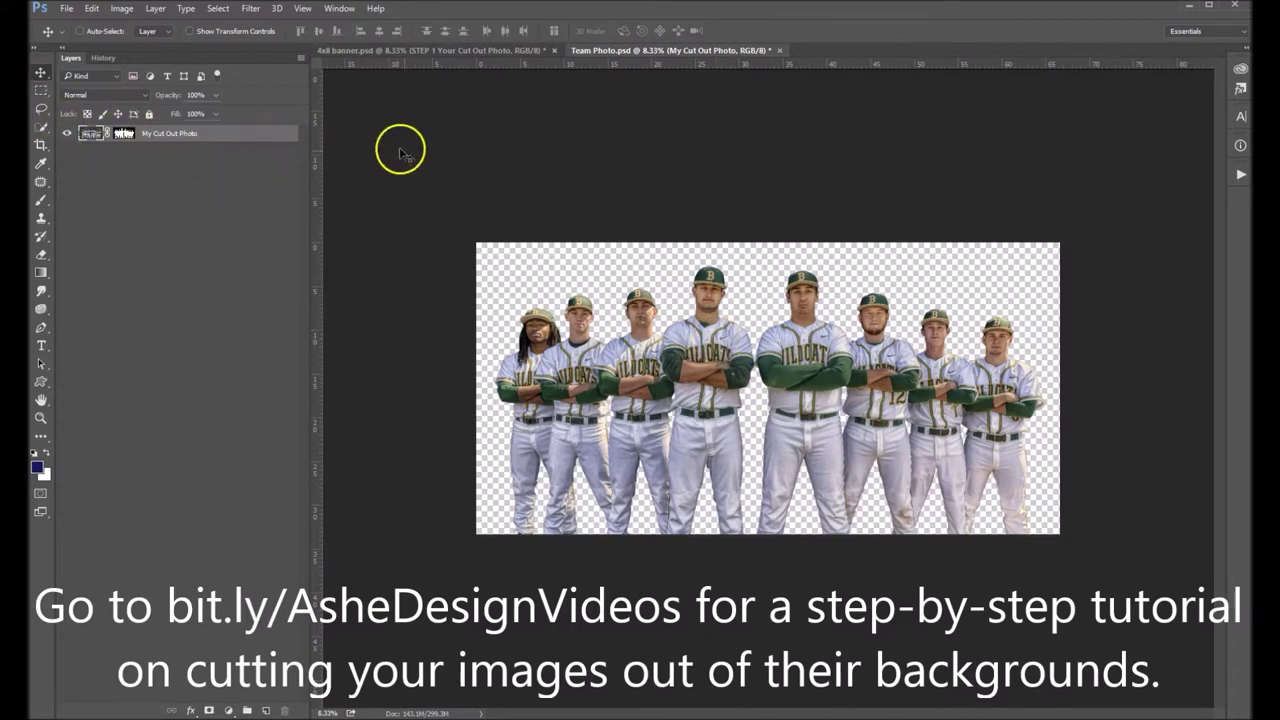
drag(708, 330, 763, 340)
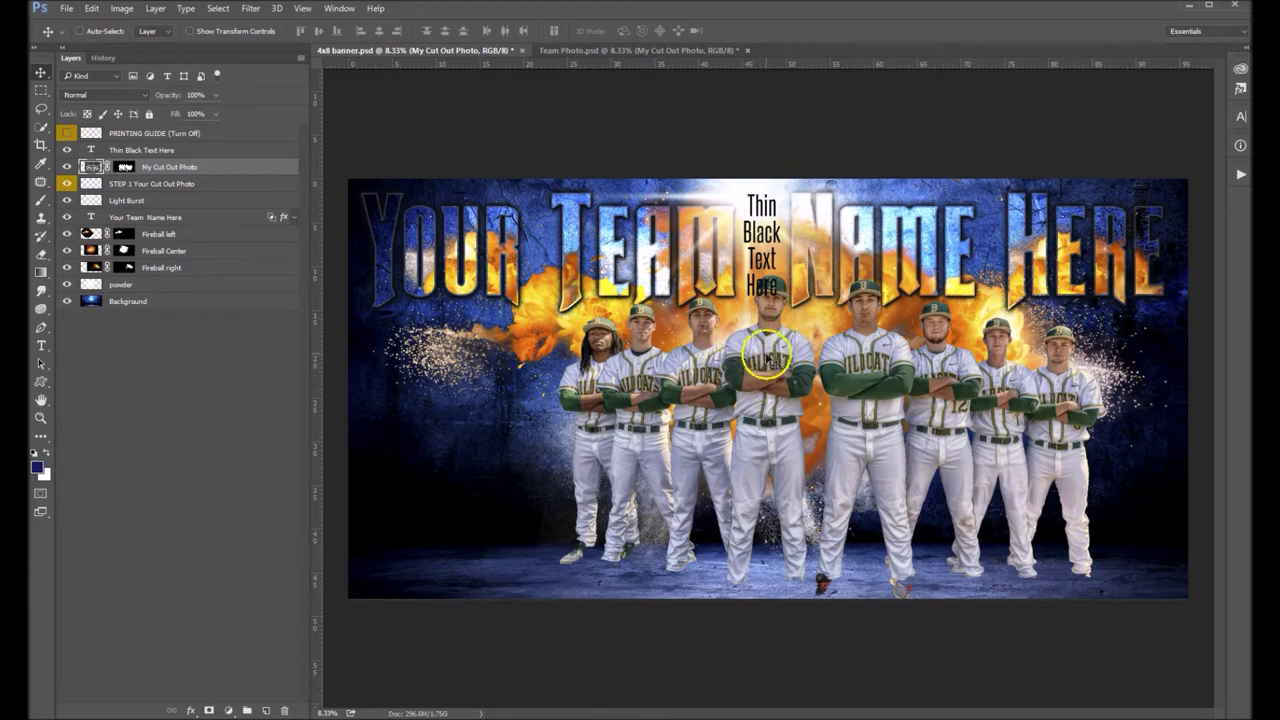
drag(772, 378, 719, 375)
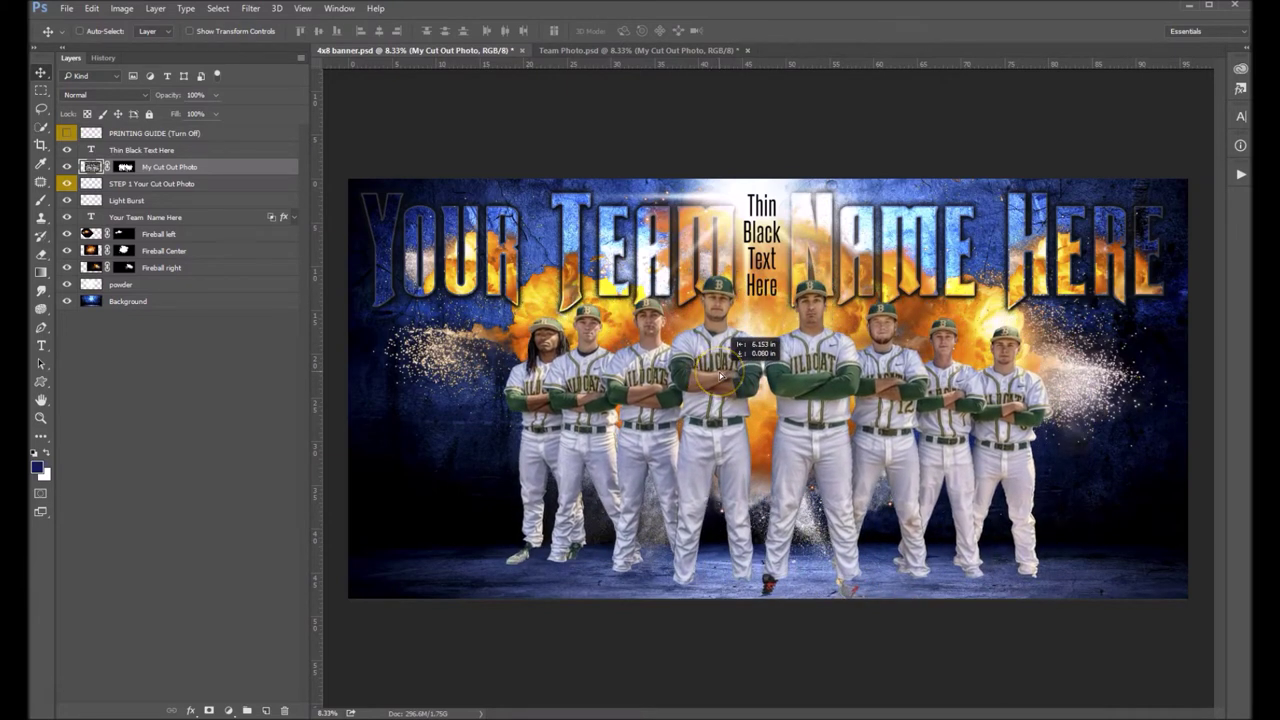
drag(720, 375, 714, 380)
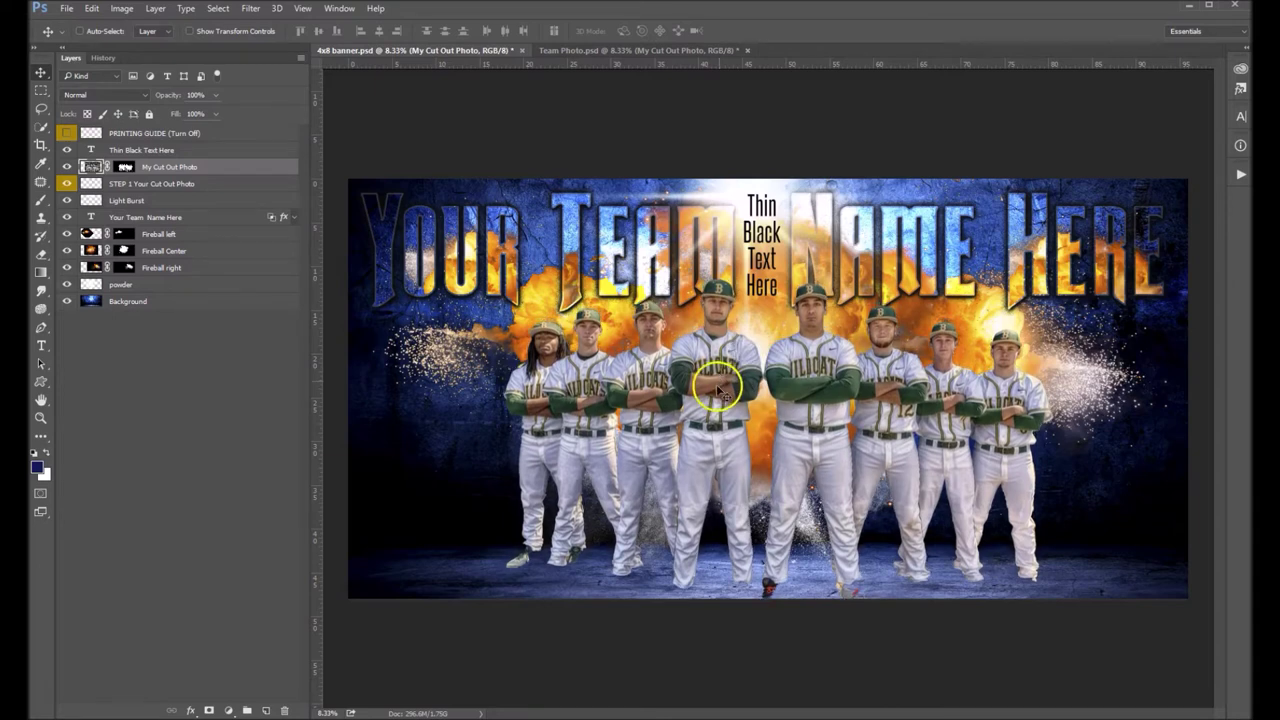
click(790, 378)
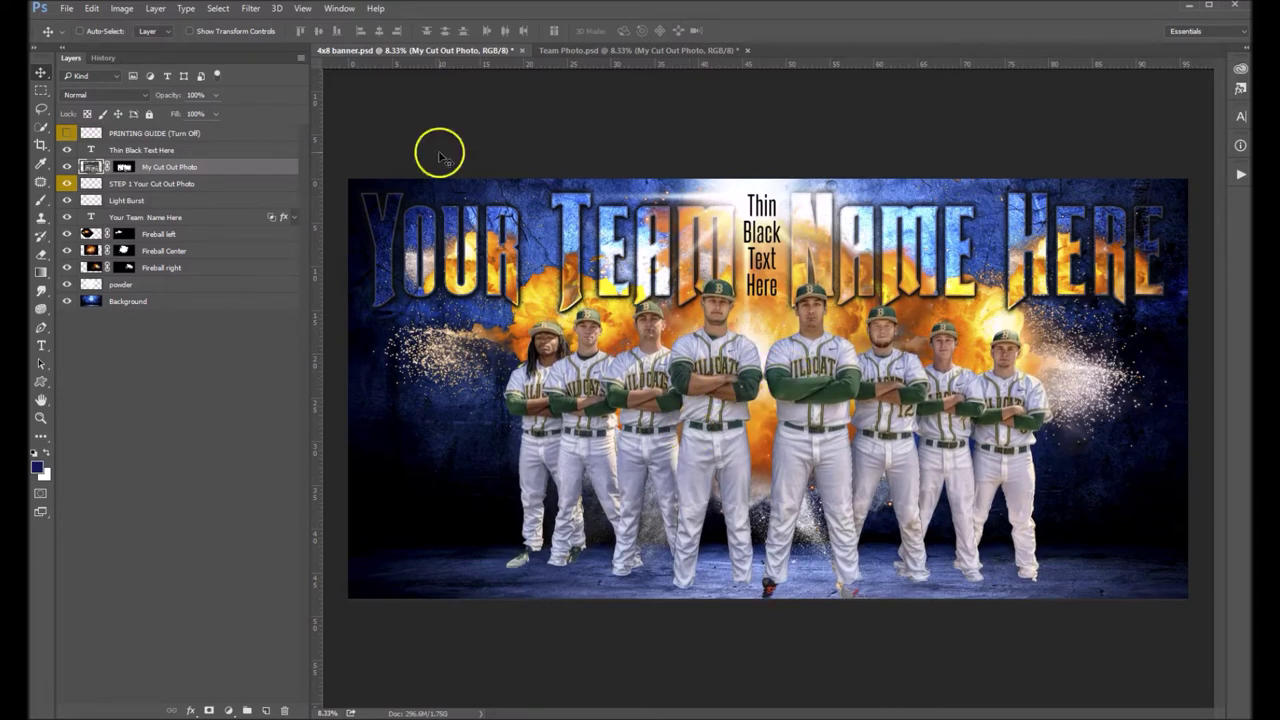
- Scale the My Cut Out Photo layer proportionally from its centre to about 130.5% so the team nearly fills the banner width
click(88, 9)
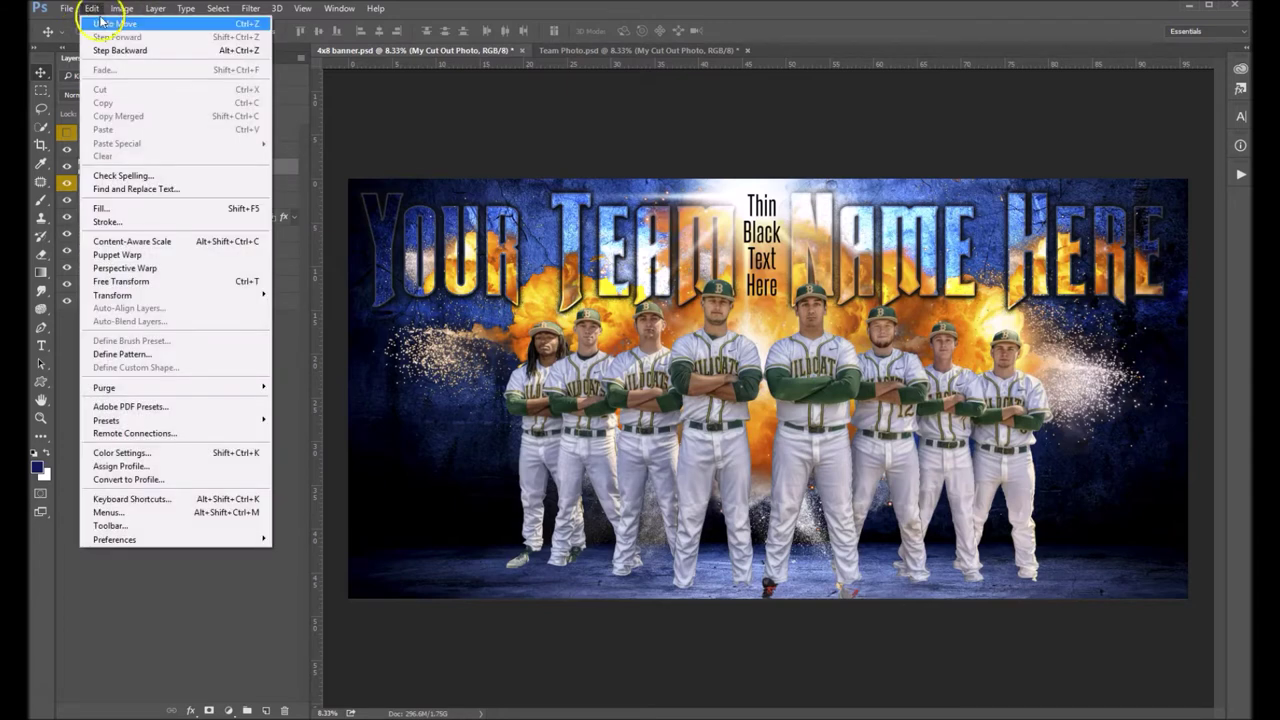
mouse_move(125, 300)
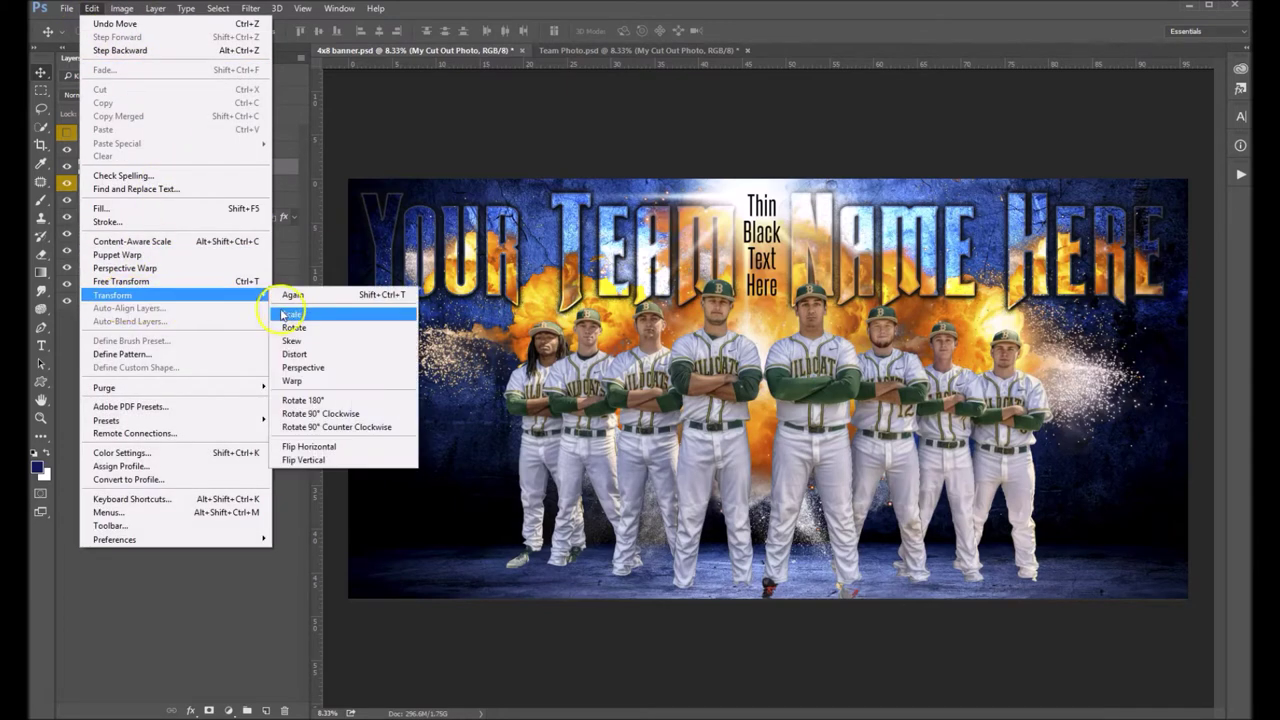
click(304, 315)
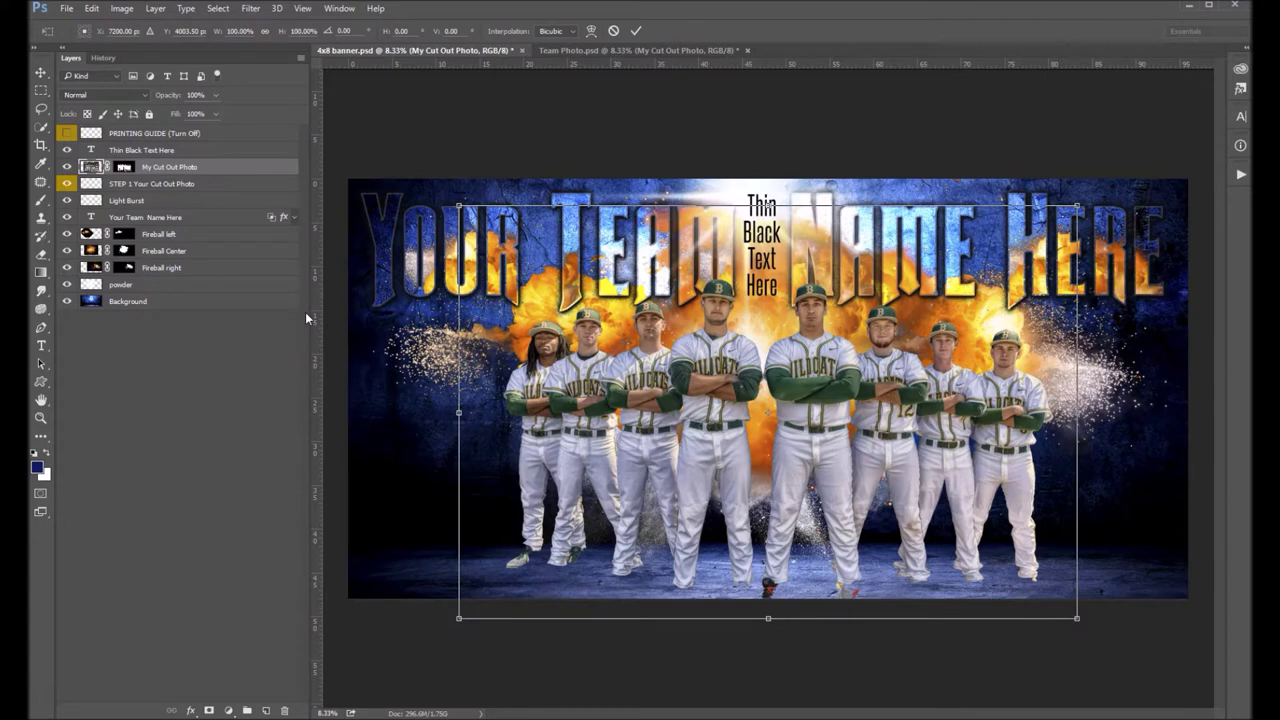
click(266, 33)
drag(455, 201, 378, 122)
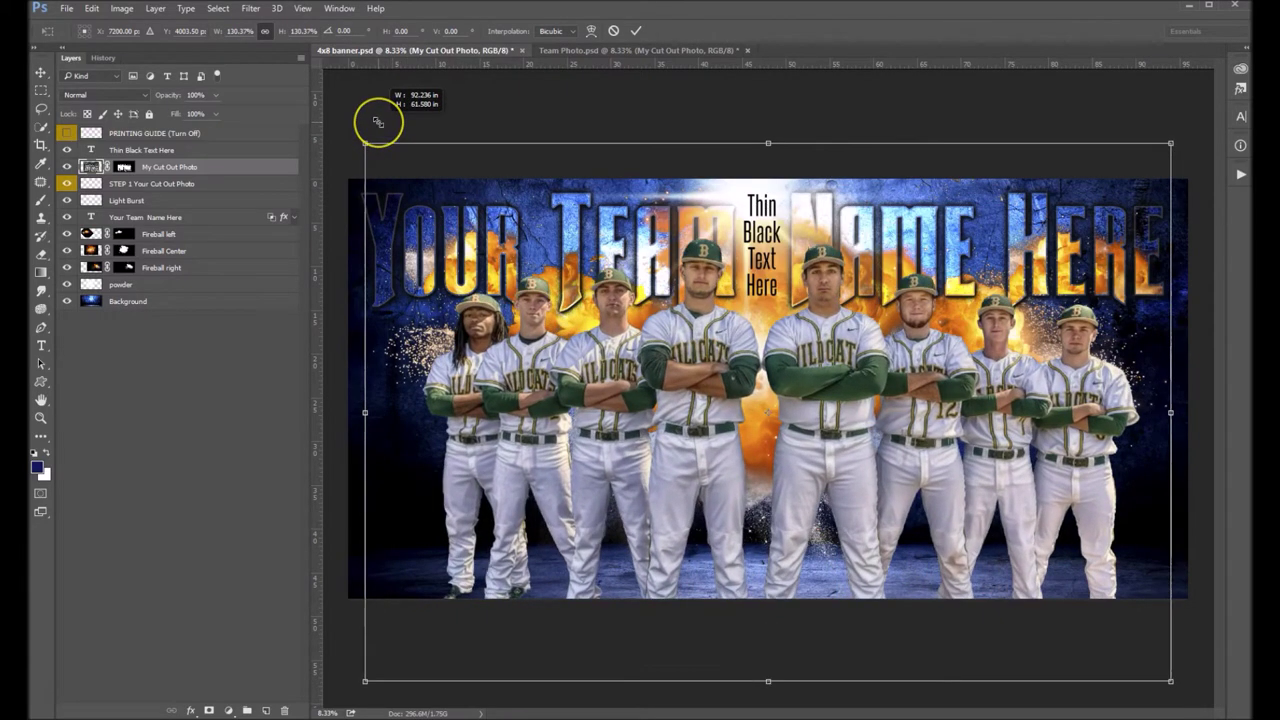
drag(377, 122, 371, 120)
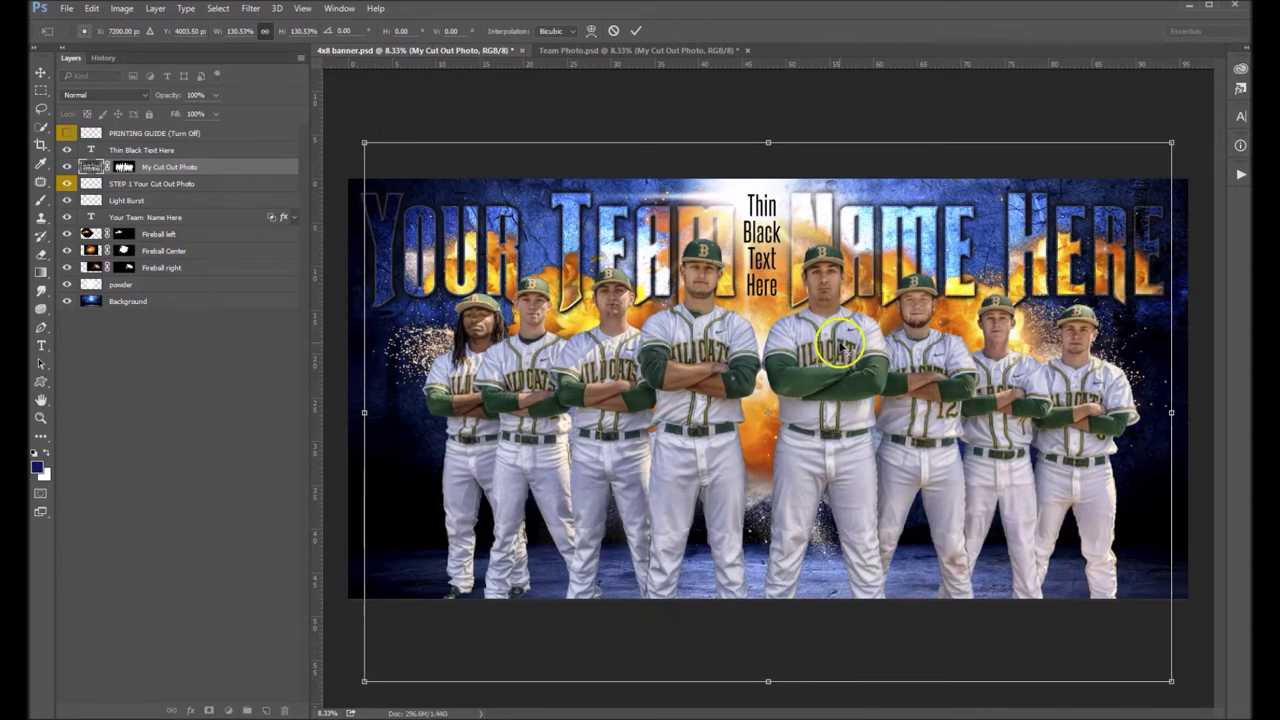
- Shift the enlarged team photo slightly down and to the left below the title text, and apply the transform
drag(833, 344, 828, 365)
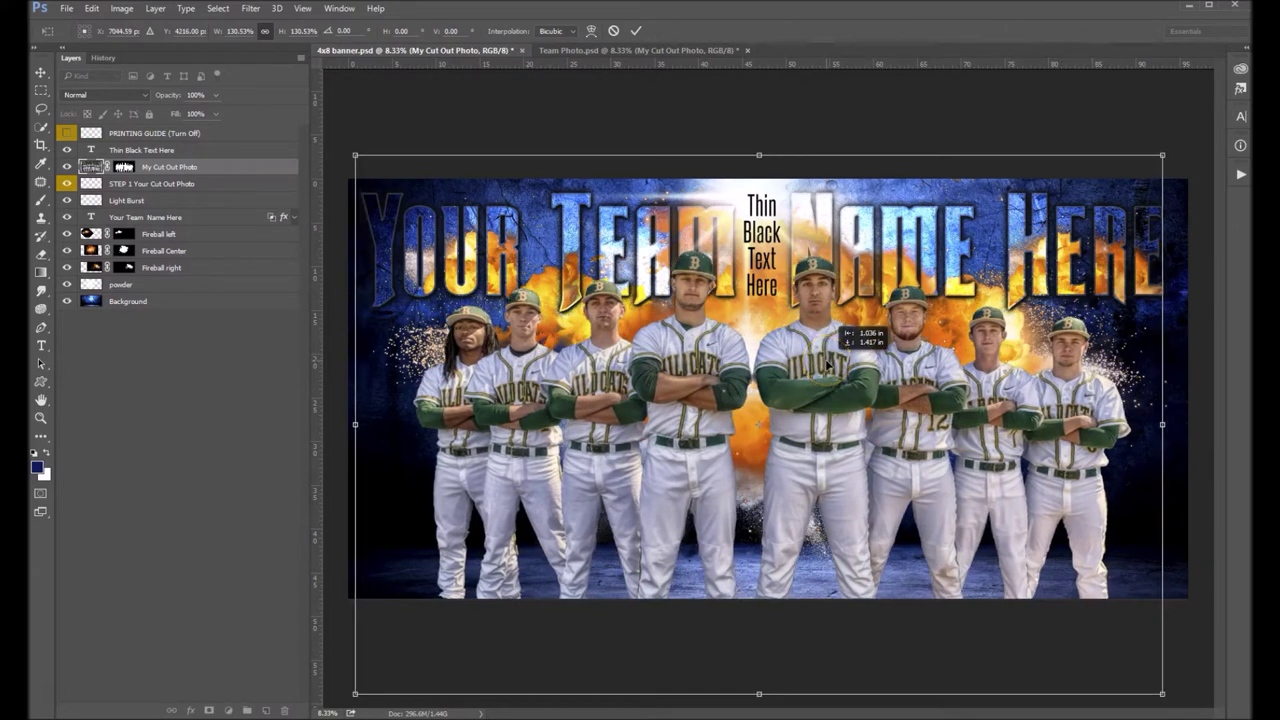
drag(837, 348, 839, 362)
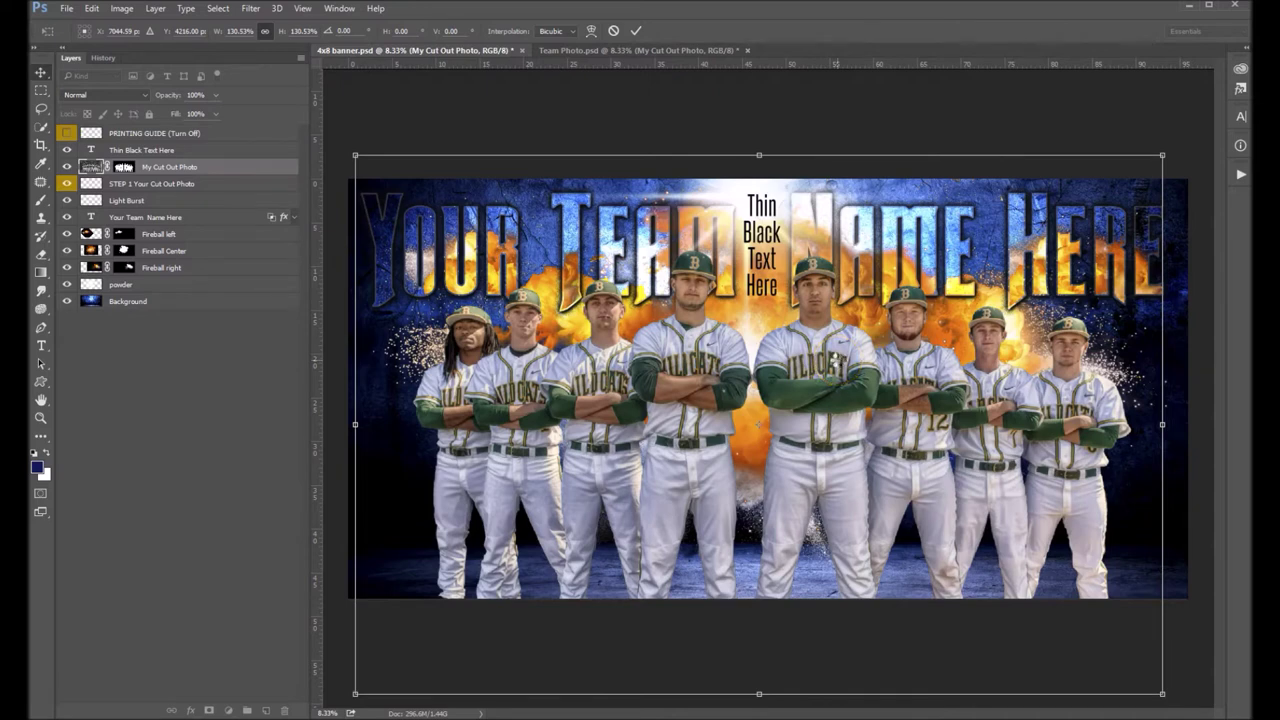
key(Return)
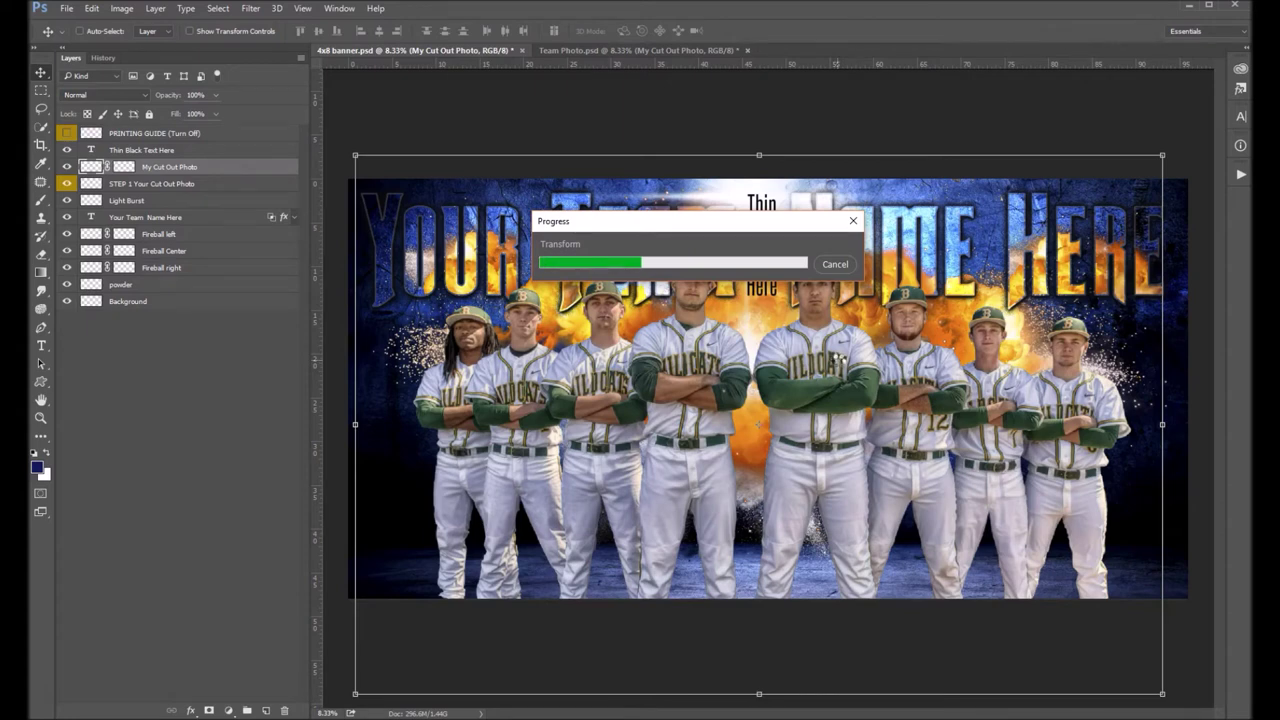
click(834, 358)
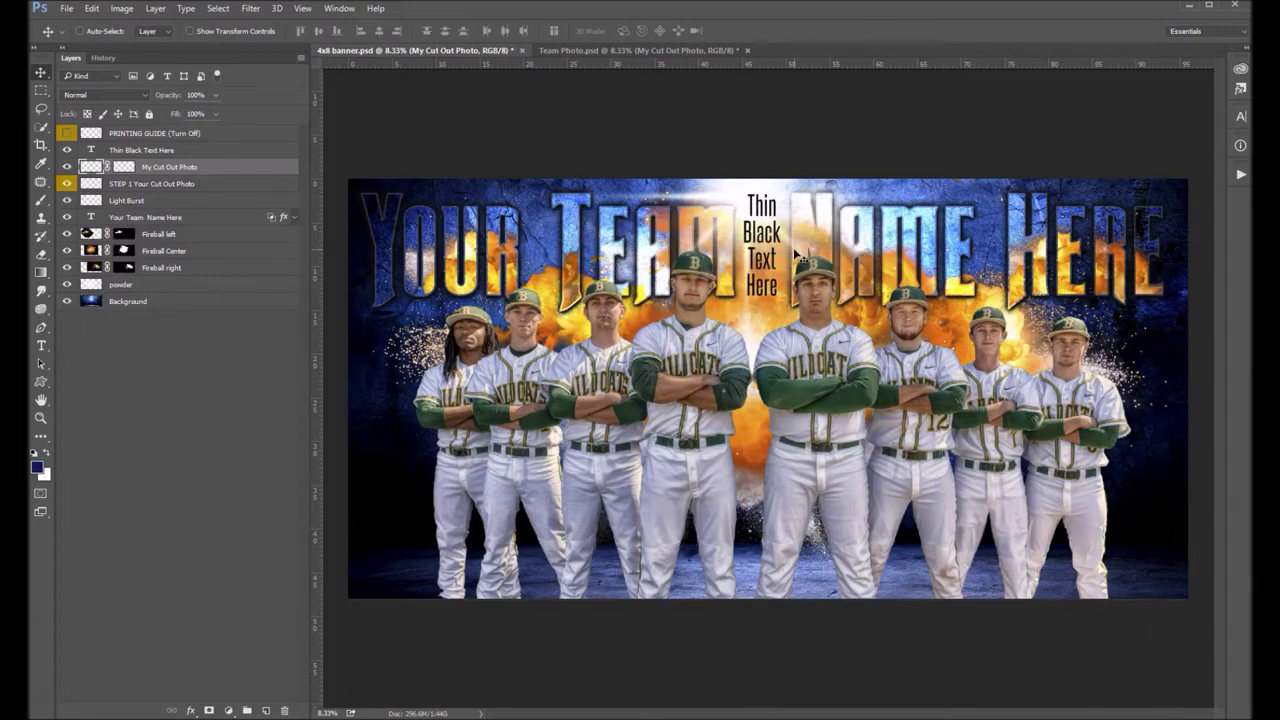
- Replace the large "Your Team Name Here" title text with "Wildcat Allstars"
click(90, 218)
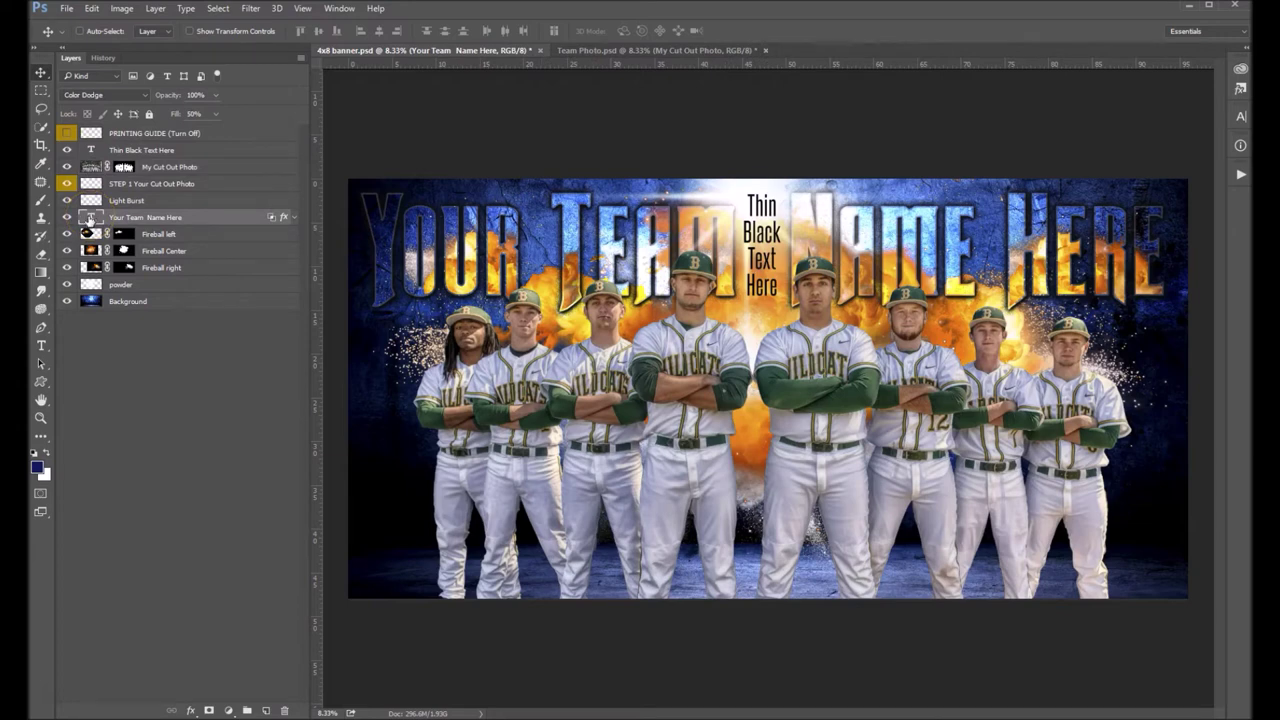
double_click(90, 218)
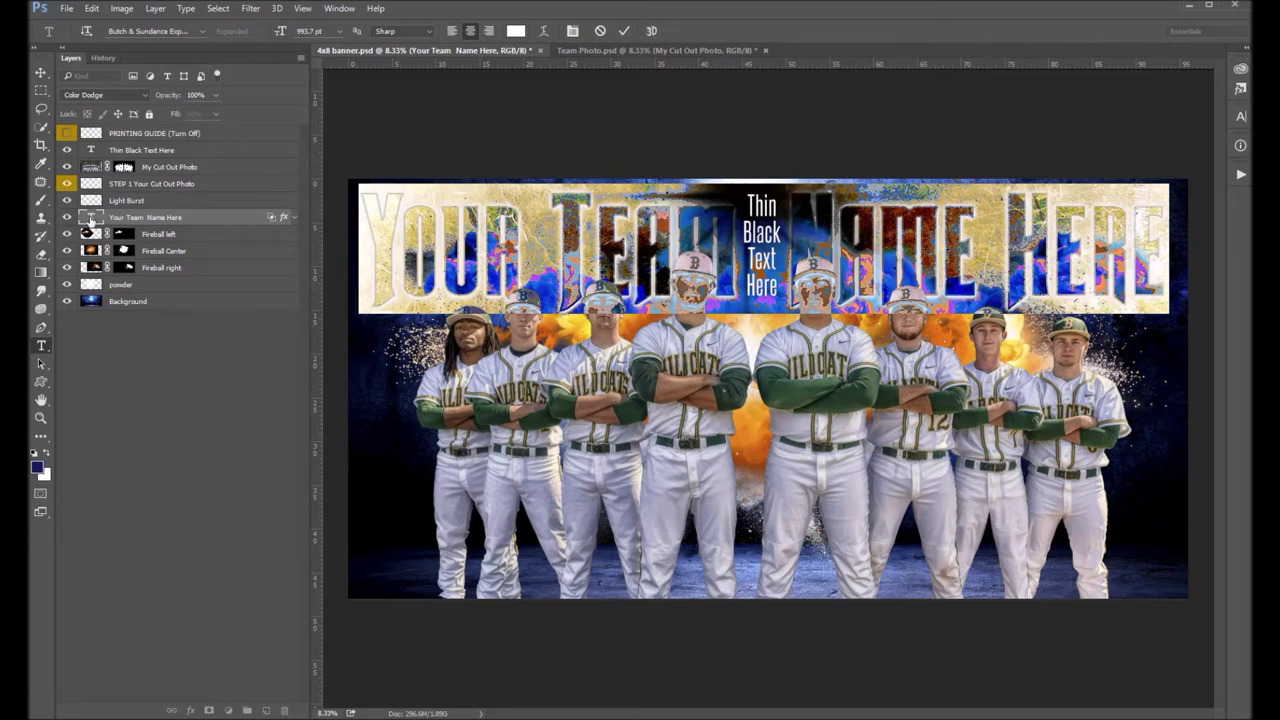
key(BackSpace)
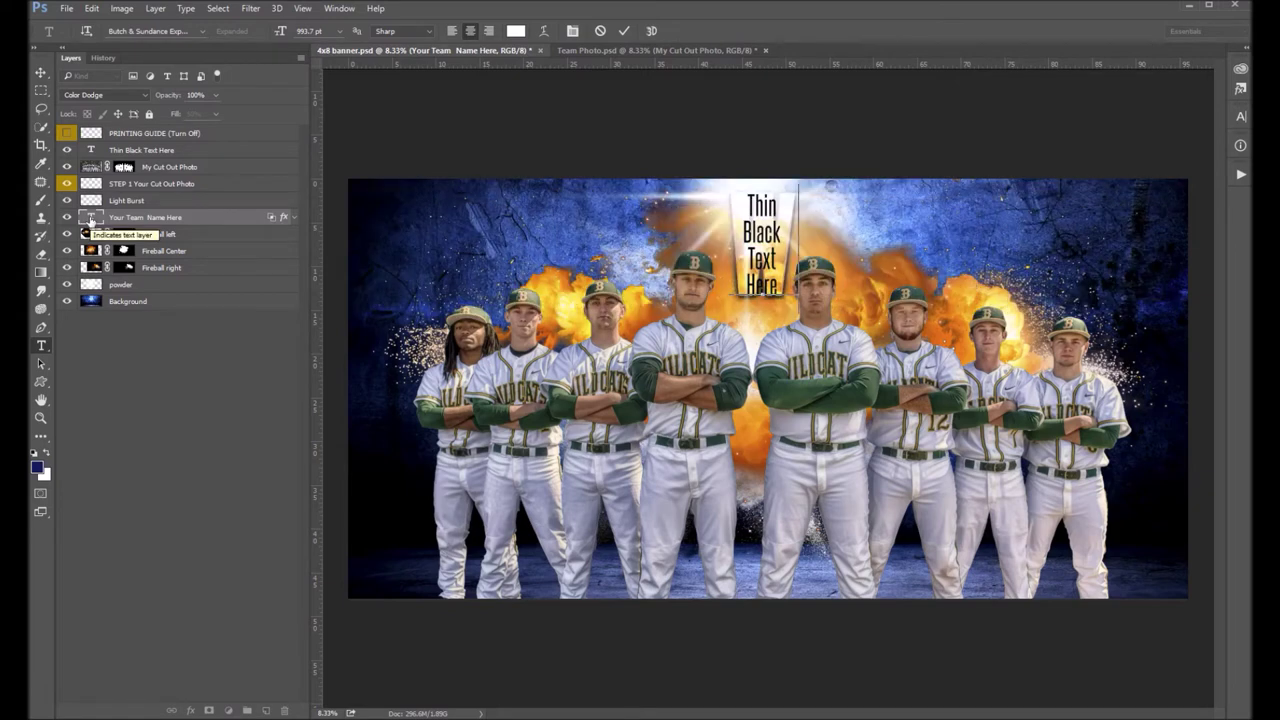
text(WILDCAT)
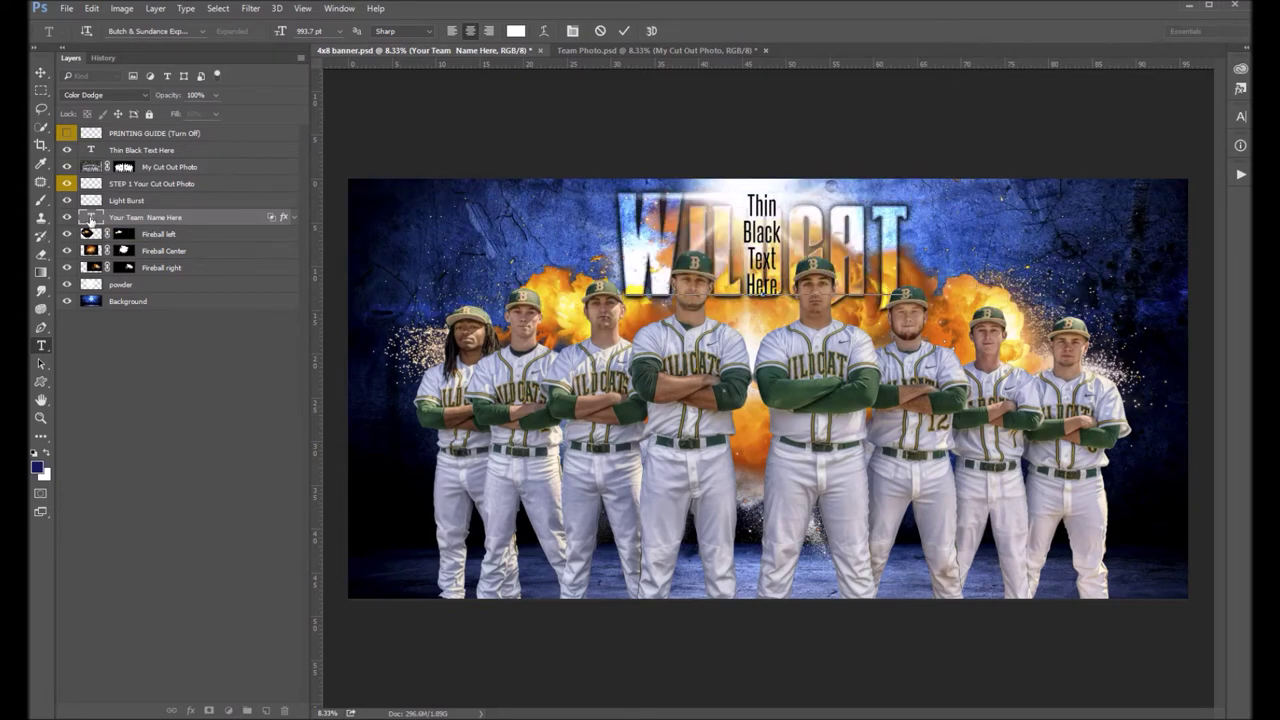
text( AL)
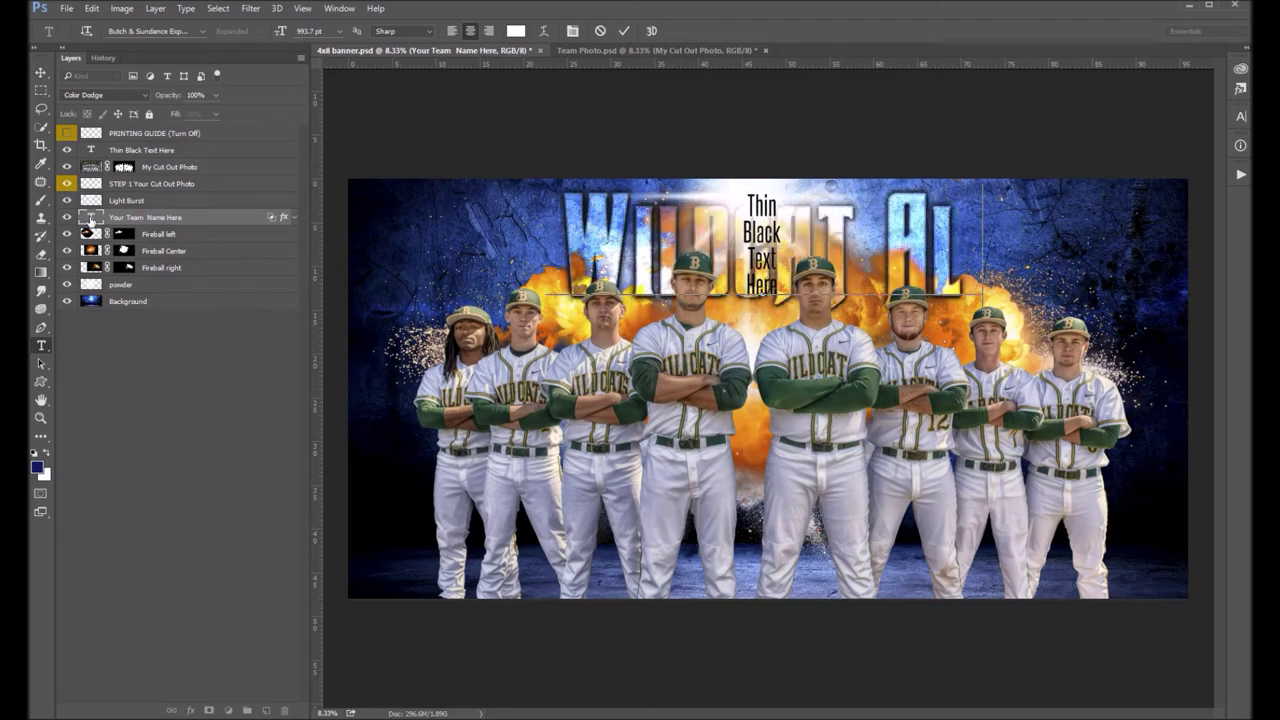
text(LSTARS)
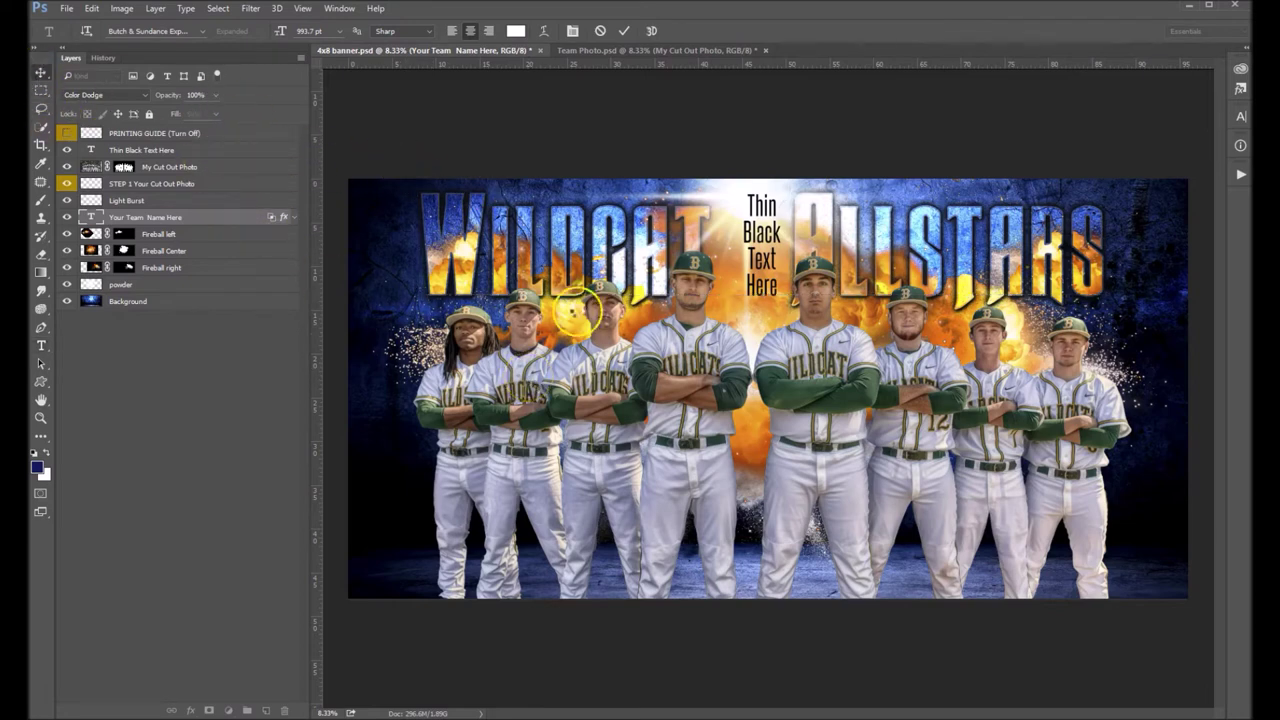
key(ctrl+Return)
key(v)
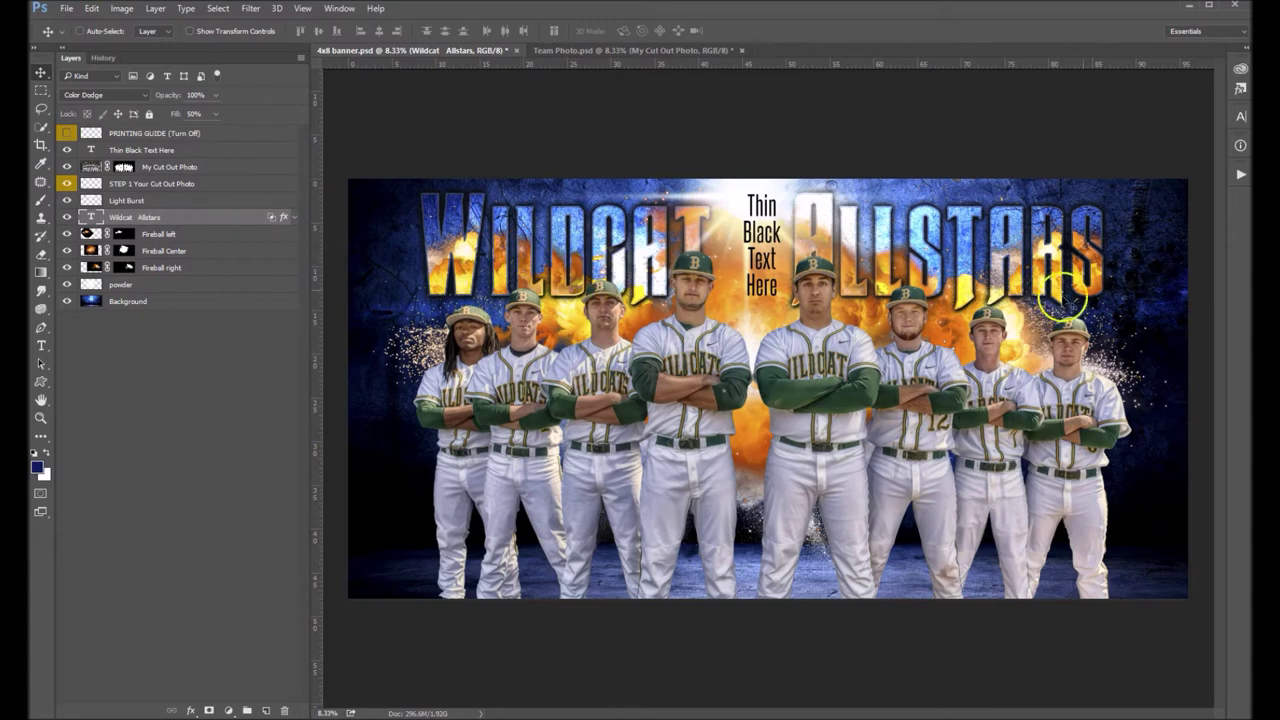
- Open the Pattern Overlay settings of the Wildcat Allstars layer style and reposition the fireball pattern inside the letters
double_click(284, 219)
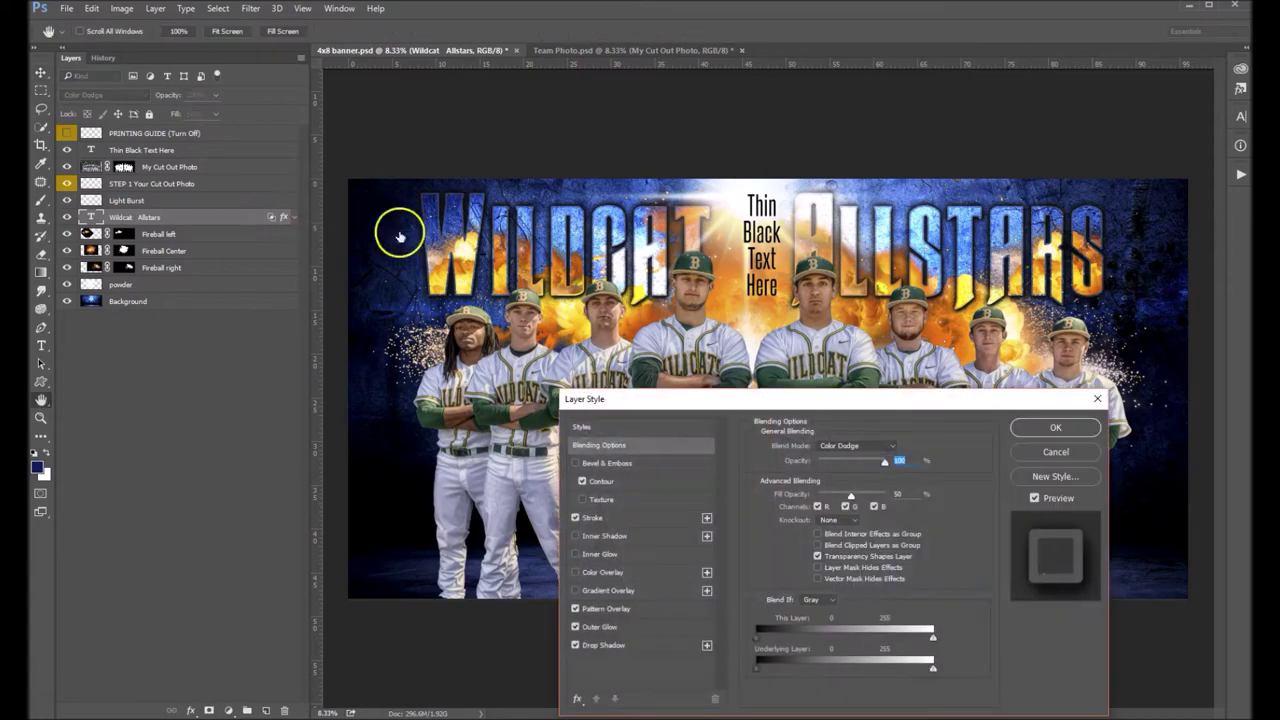
drag(743, 405, 315, 329)
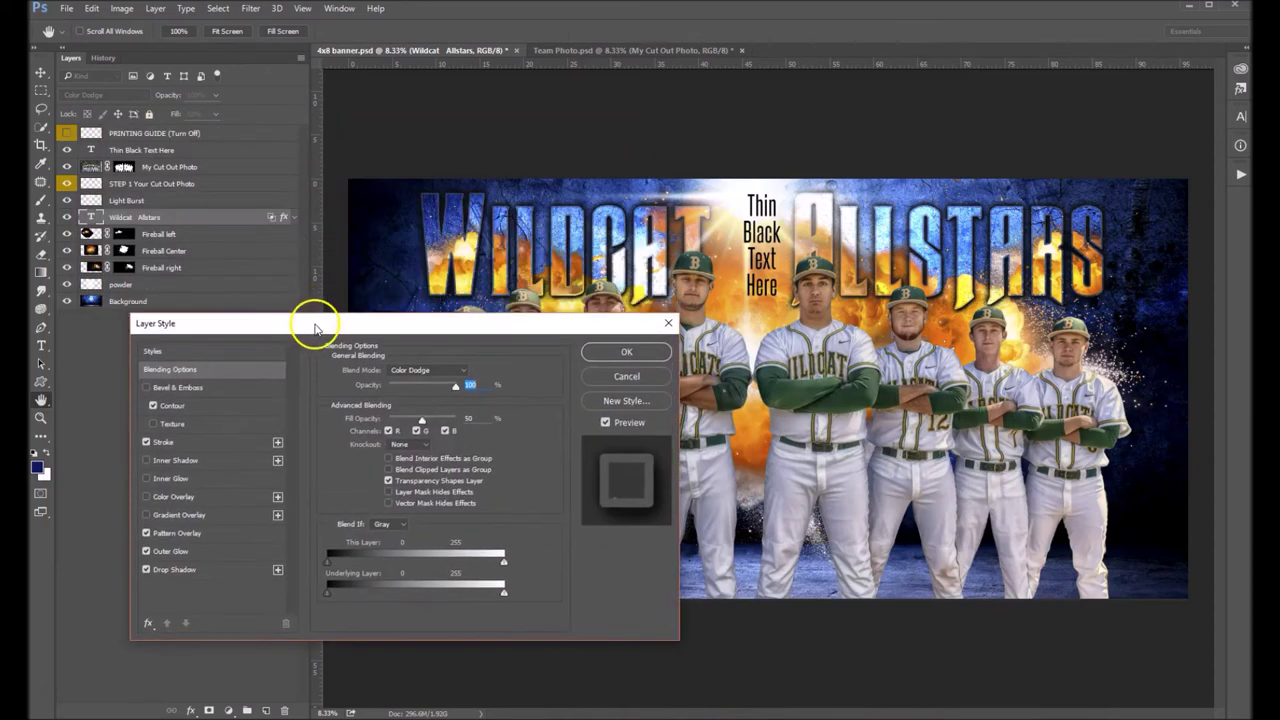
click(168, 534)
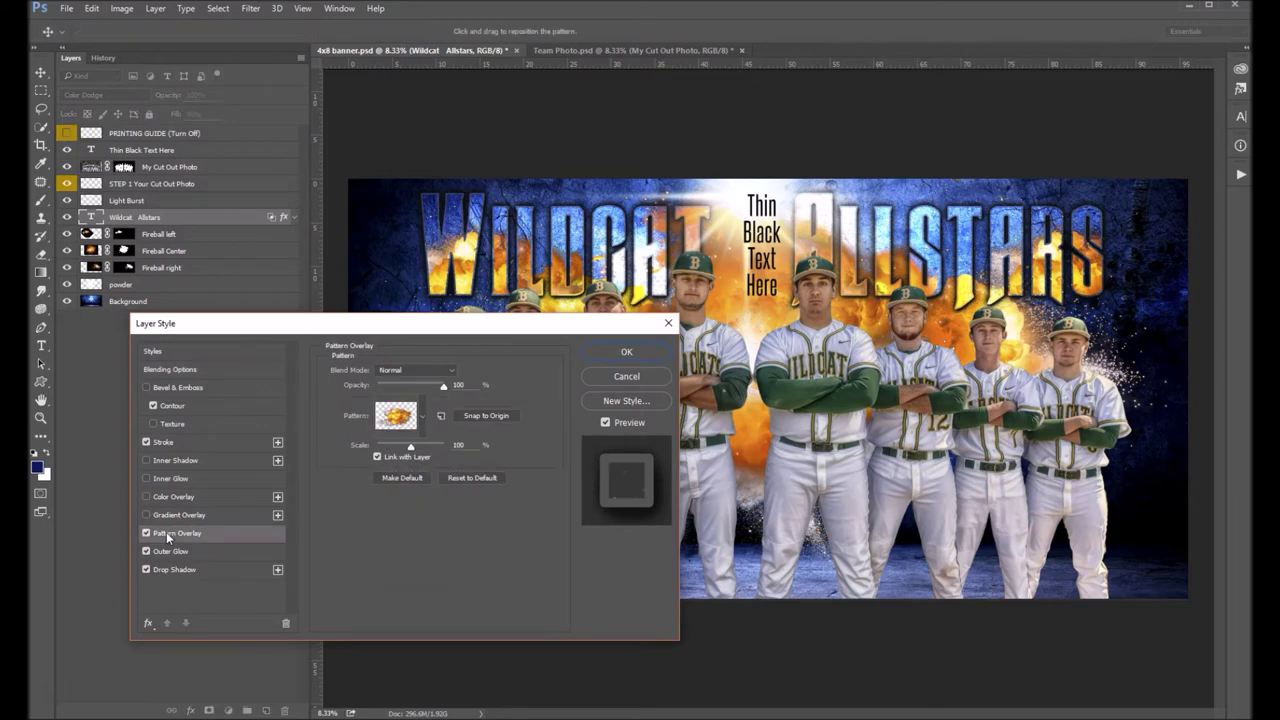
click(399, 416)
click(399, 416)
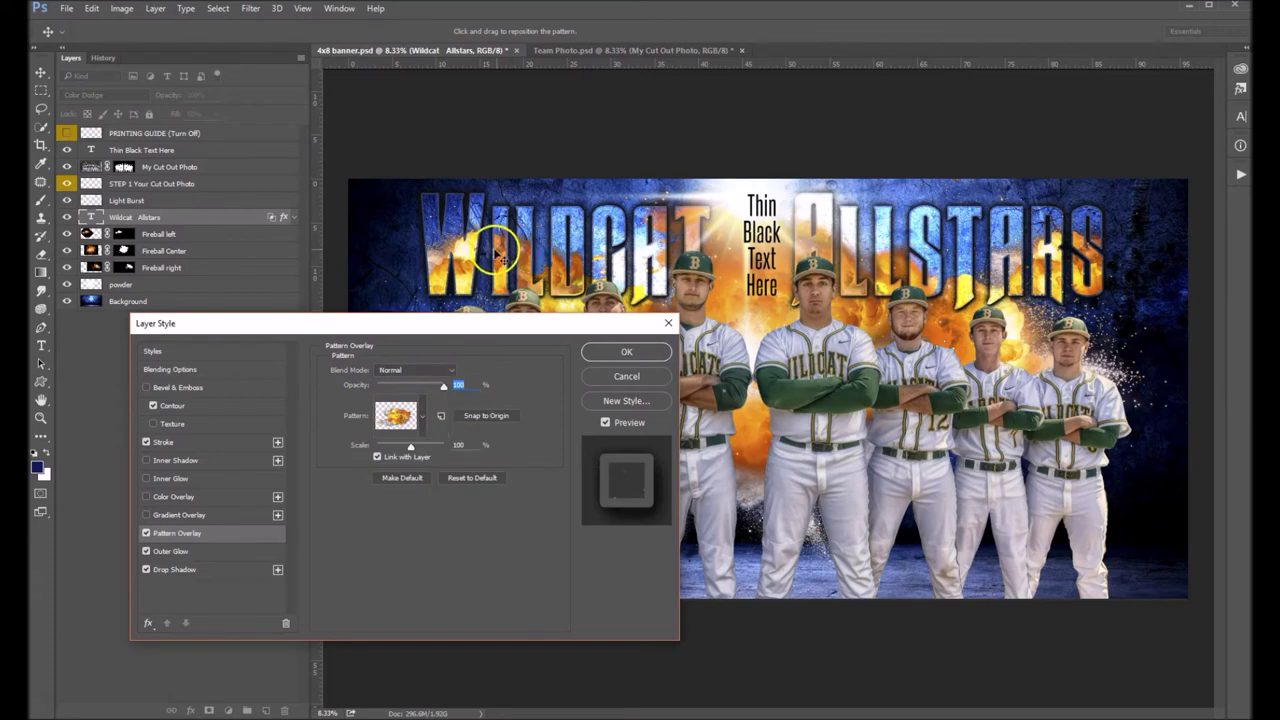
drag(505, 258, 466, 256)
- Set the title's pattern overlay scale to 200%, reposition the fireball pattern within the letters, and apply the layer style
click(457, 446)
double_click(448, 446)
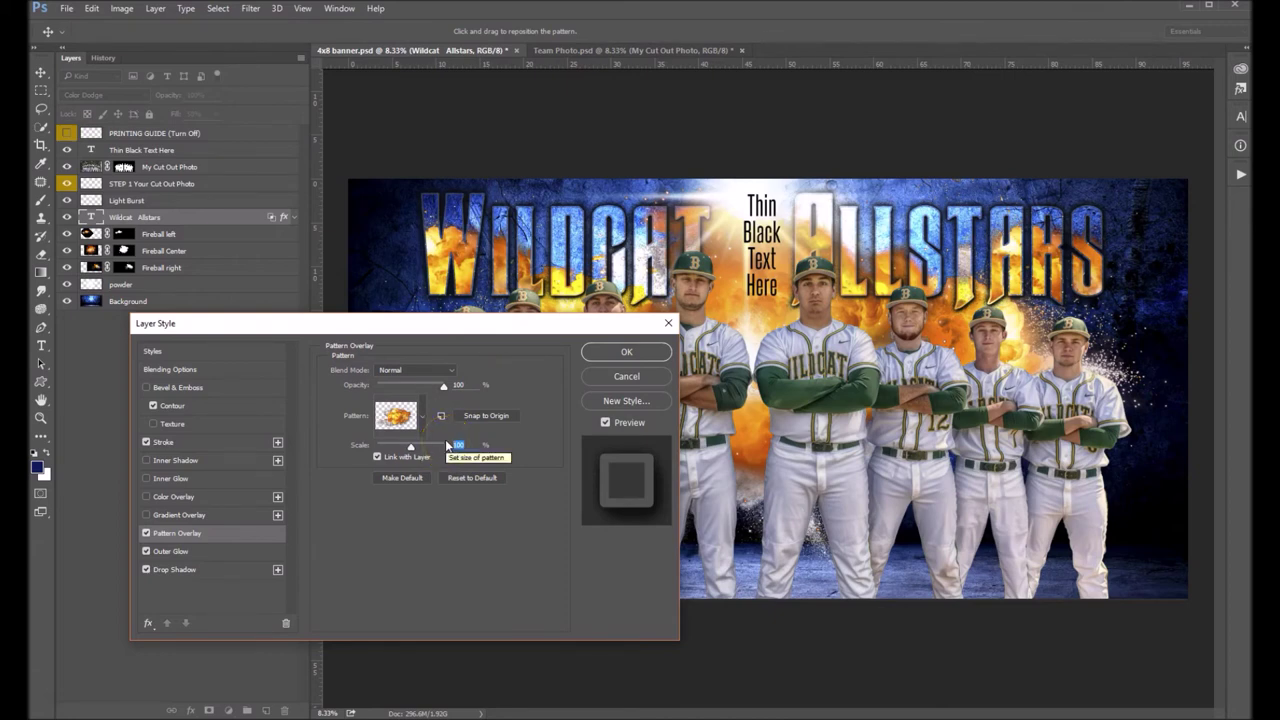
text(200)
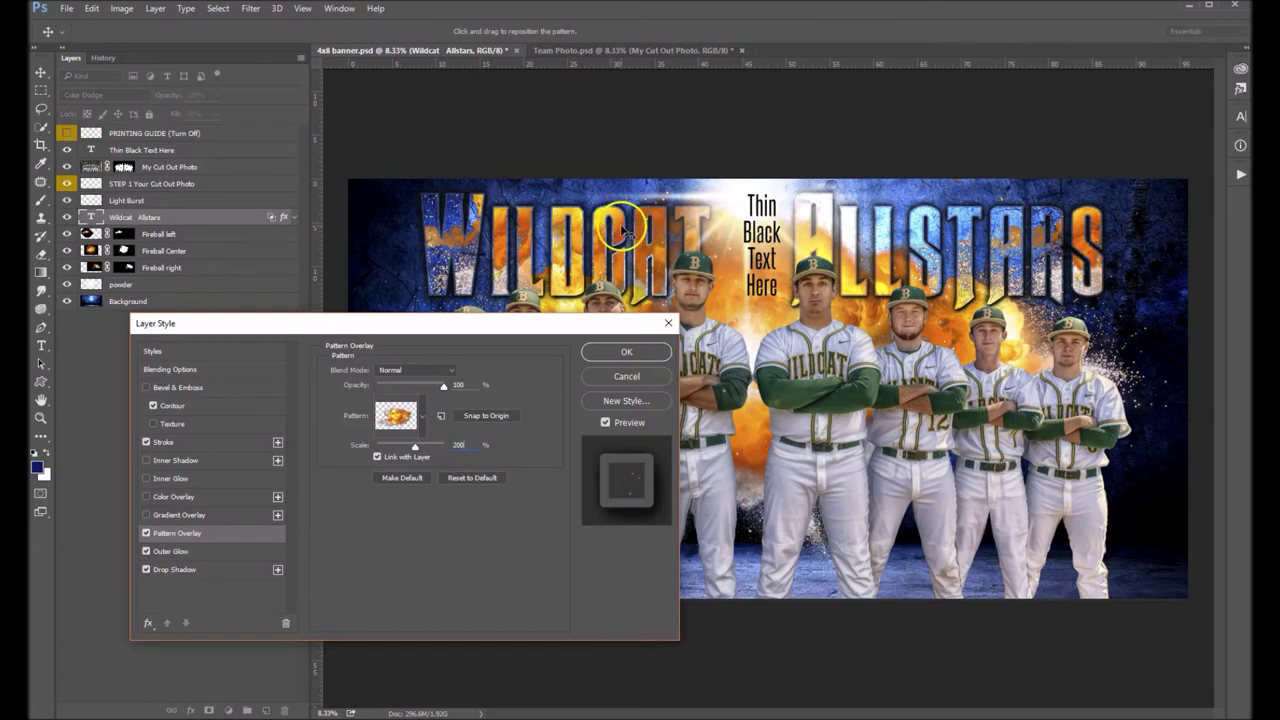
drag(622, 230, 563, 302)
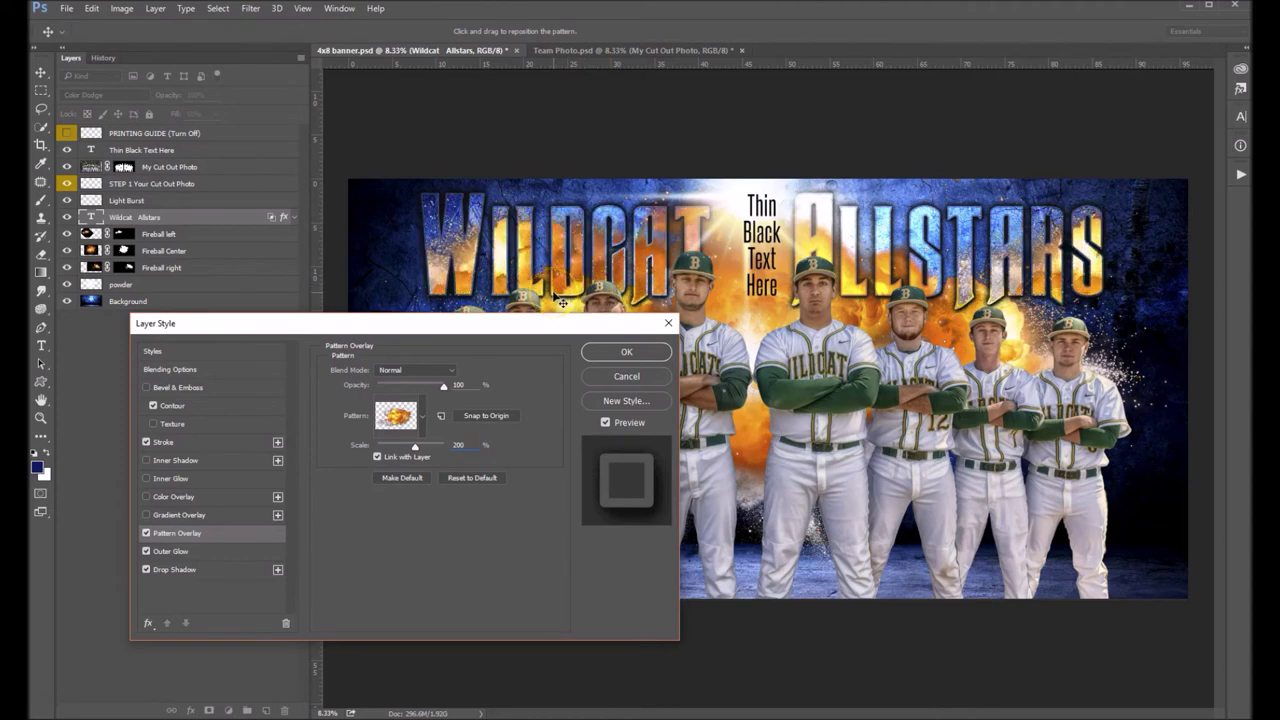
click(626, 356)
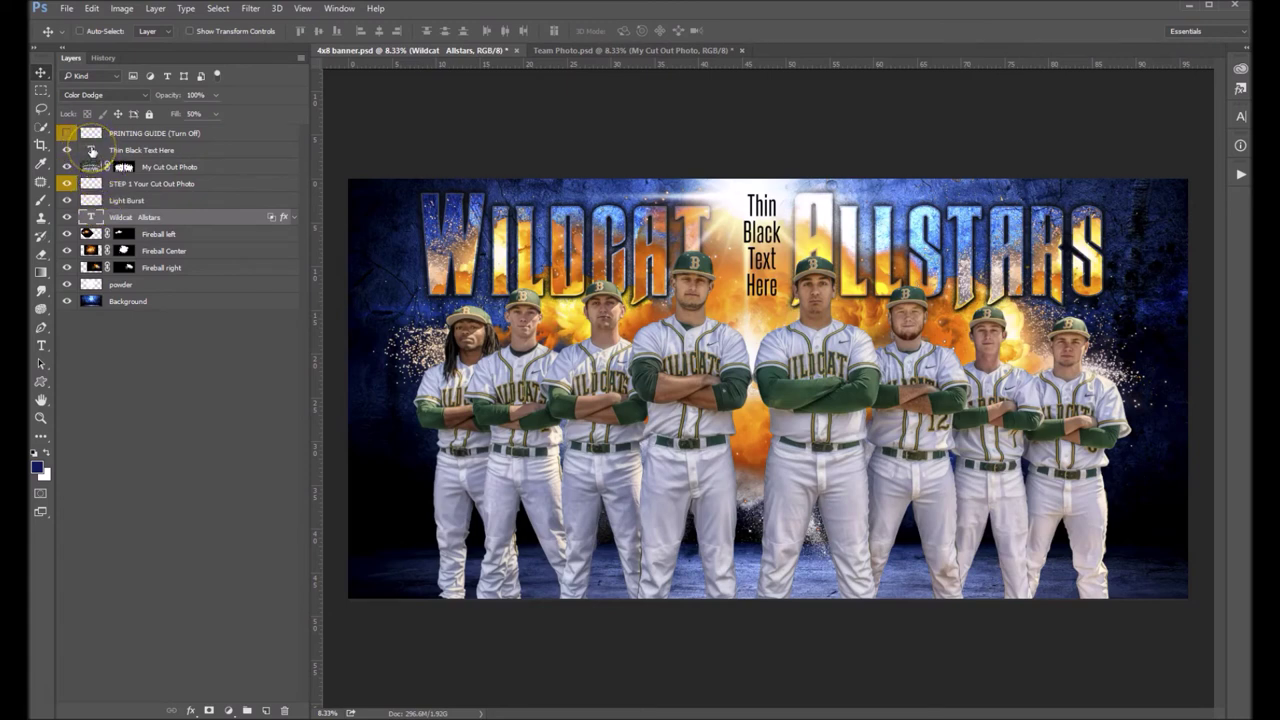
- Replace the "Thin Black Text Here" text with "The Best of 2017", keeping one word per line
double_click(92, 150)
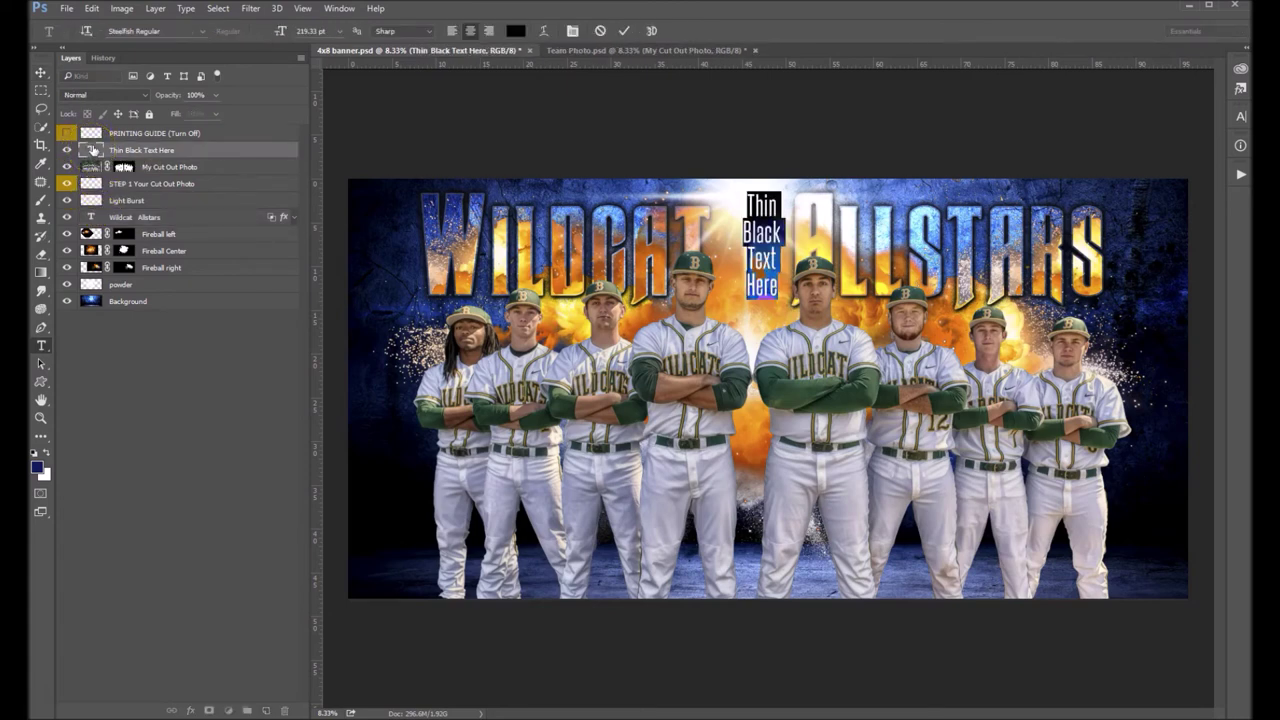
text(The)
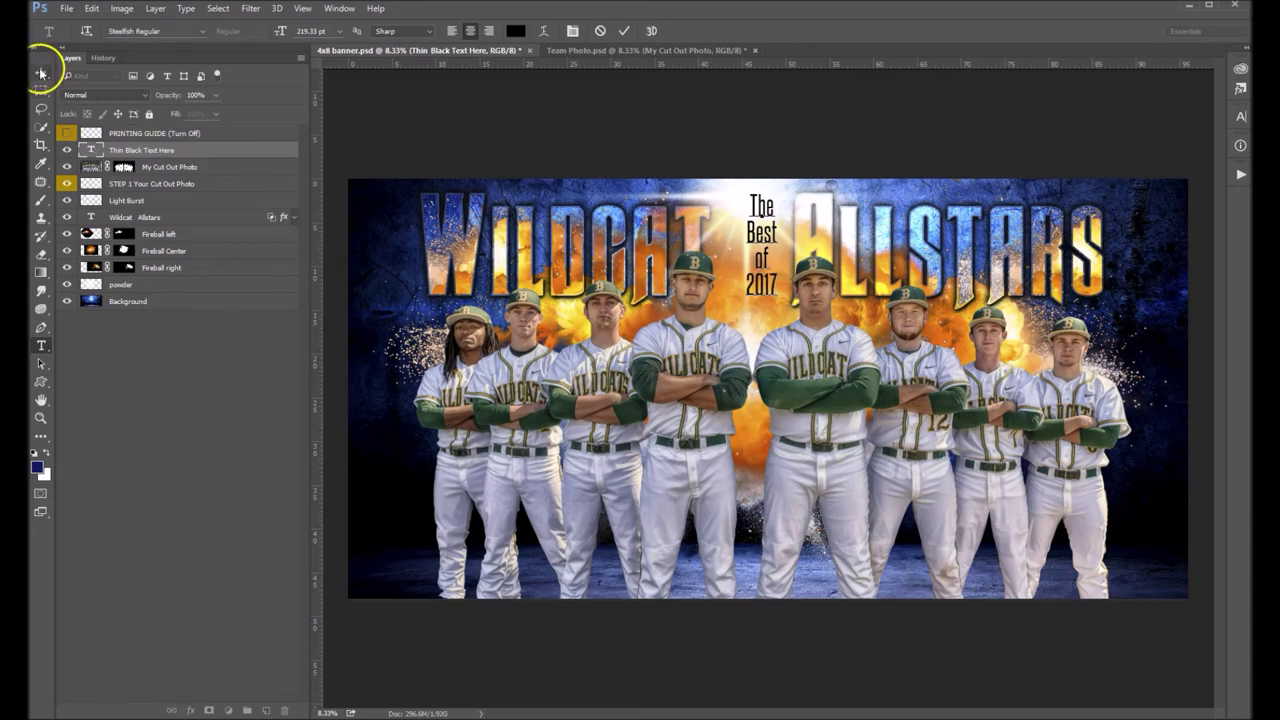
click(768, 290)
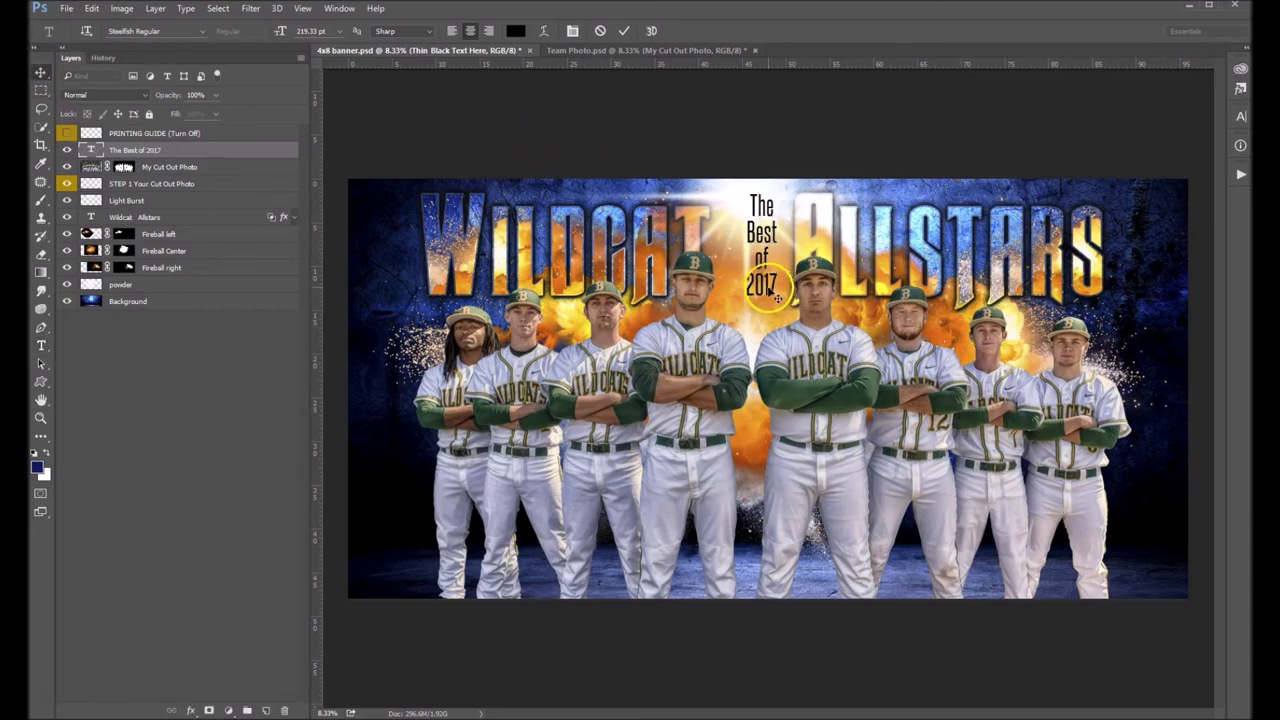
key(ctrl+Return)
key(v)
- Move "The Best of 2017" slightly left and down so it sits centred between the two title words
drag(768, 287, 756, 288)
click(44, 74)
click(740, 240)
drag(750, 247, 750, 258)
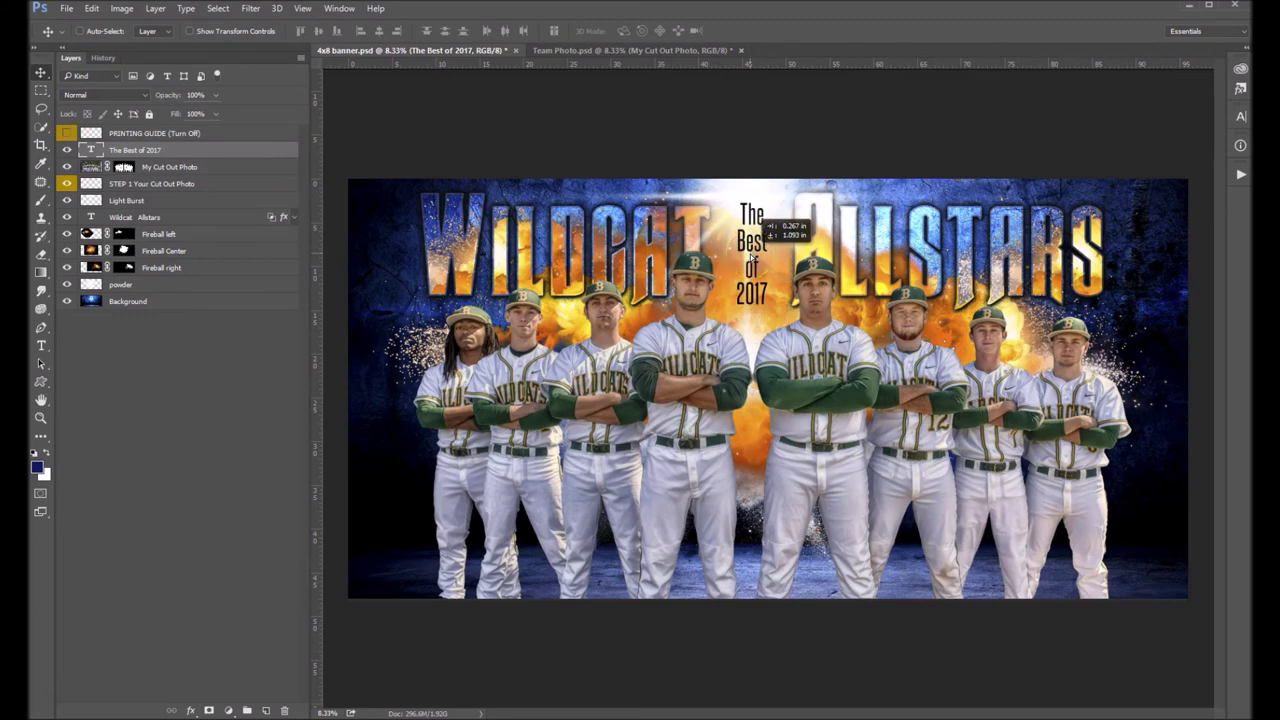
drag(752, 258, 753, 260)
click(842, 258)
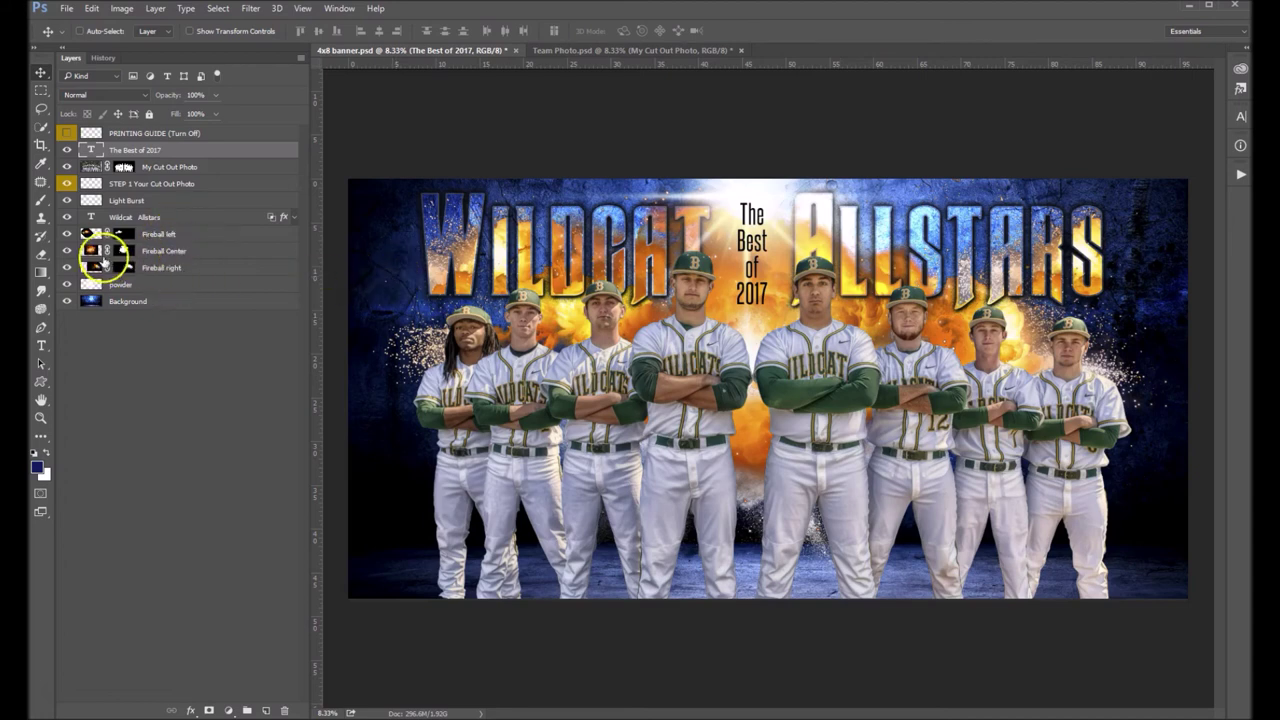
- Reposition the Fireball left layer slightly behind the players on the banner's left side
click(172, 234)
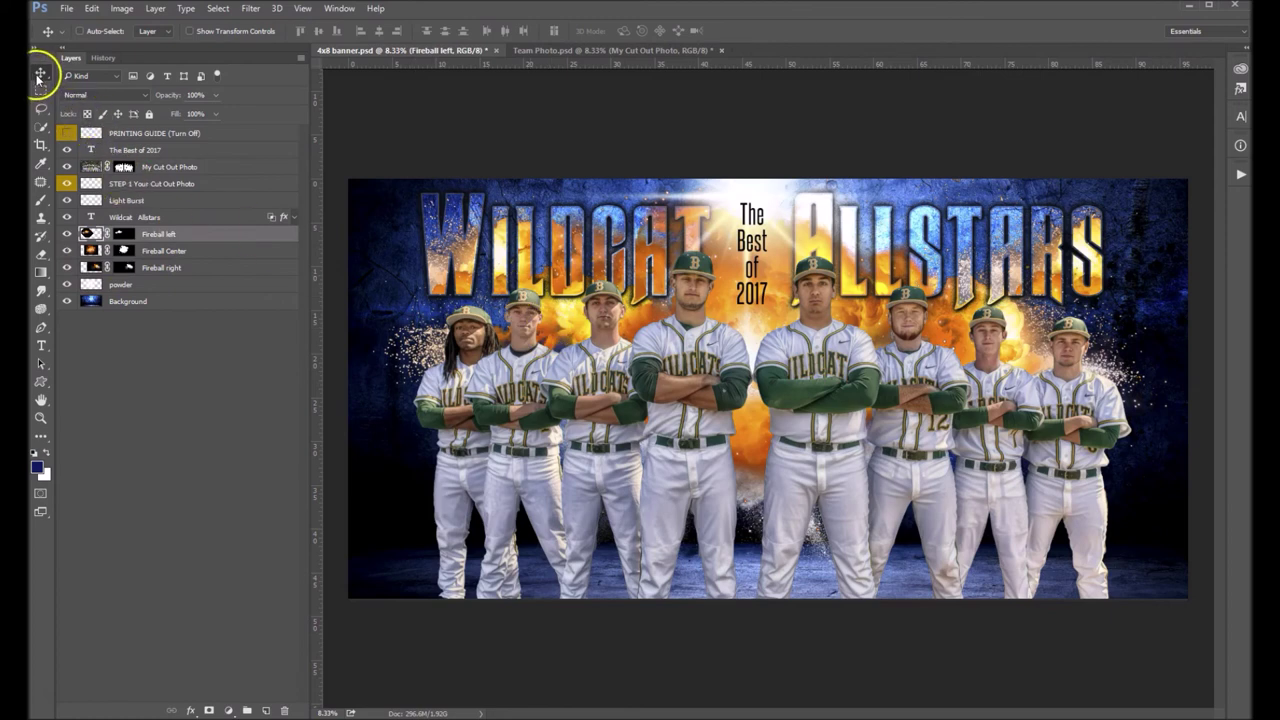
drag(500, 339, 540, 335)
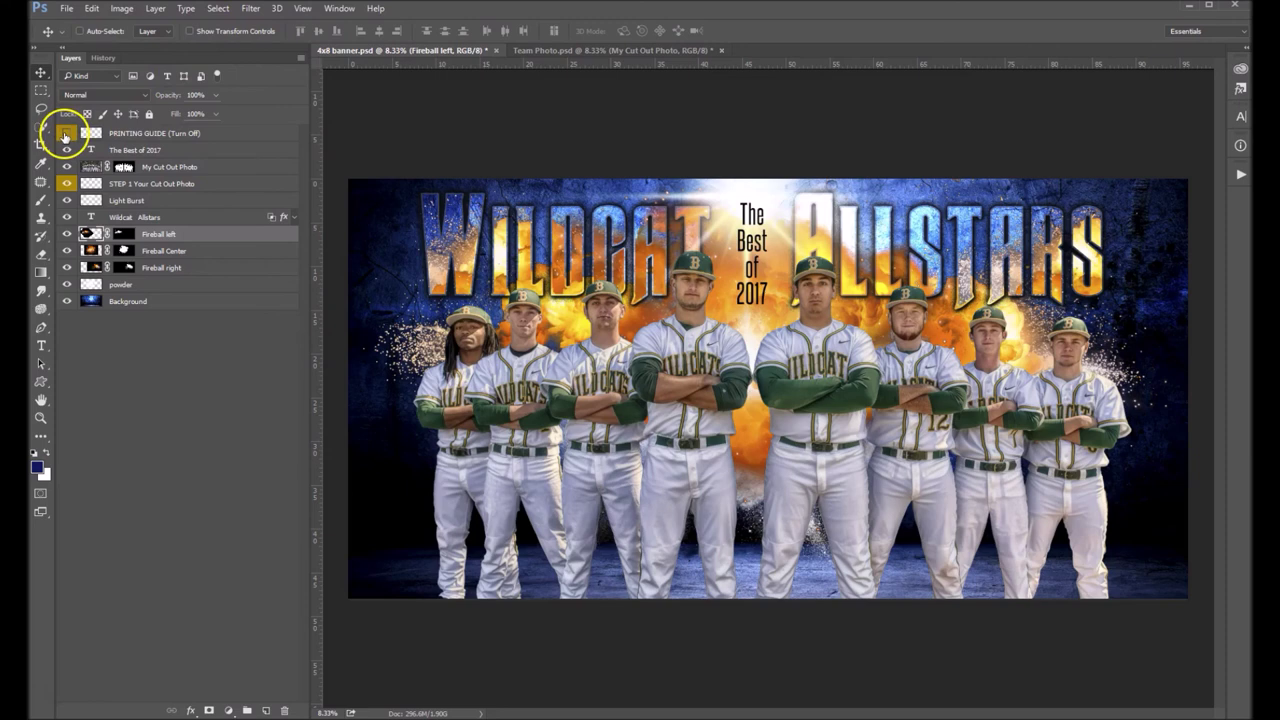
- Show the PRINTING GUIDE layer to check the banner against the grommet and margin marks, and hide it again
click(66, 135)
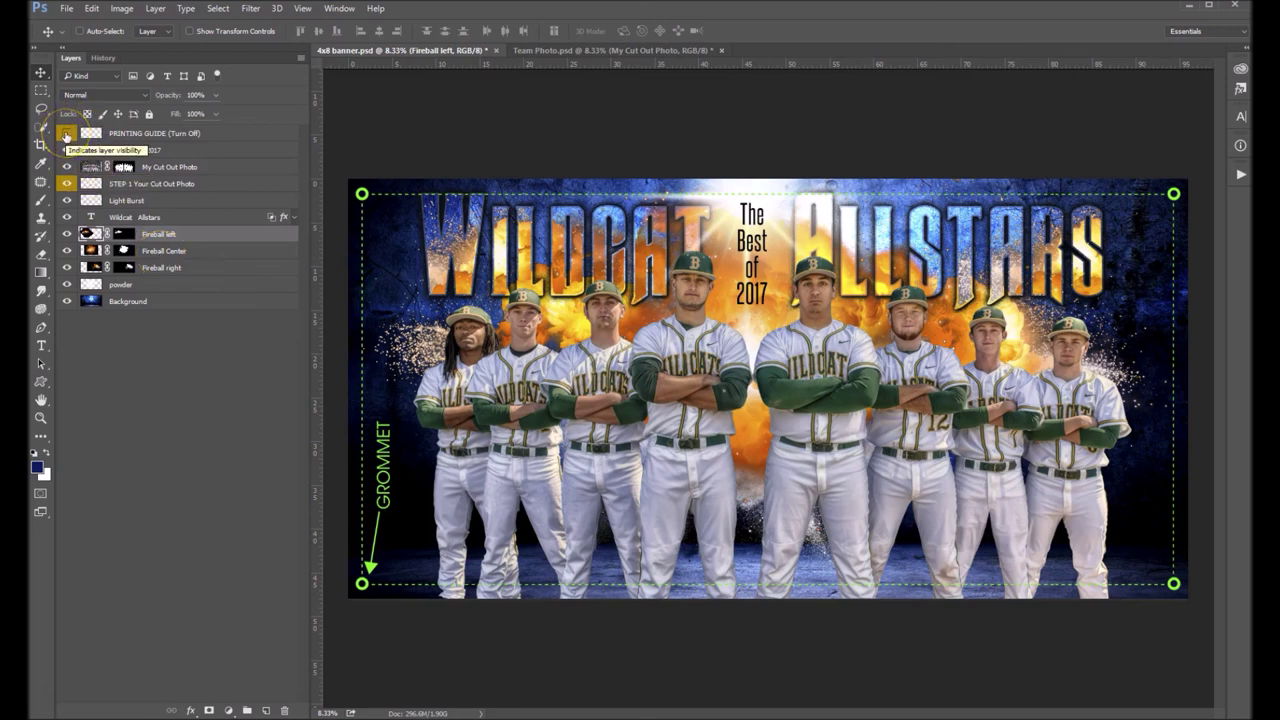
click(66, 134)
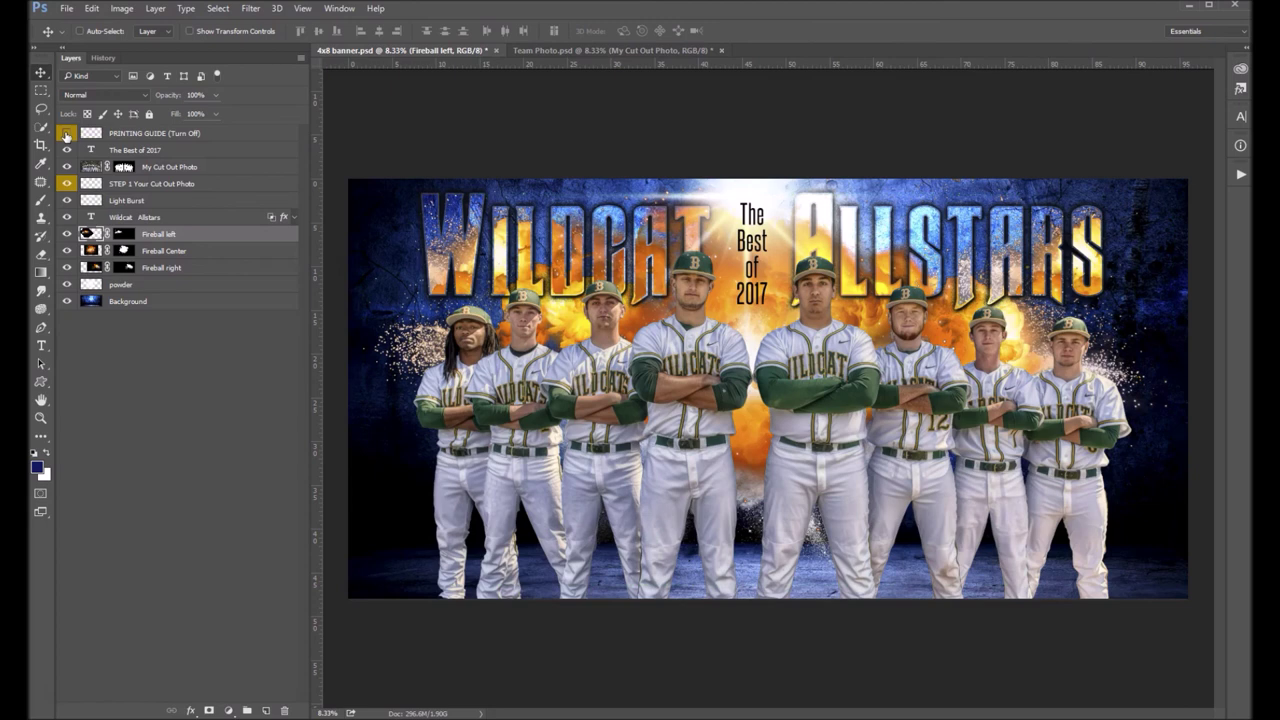